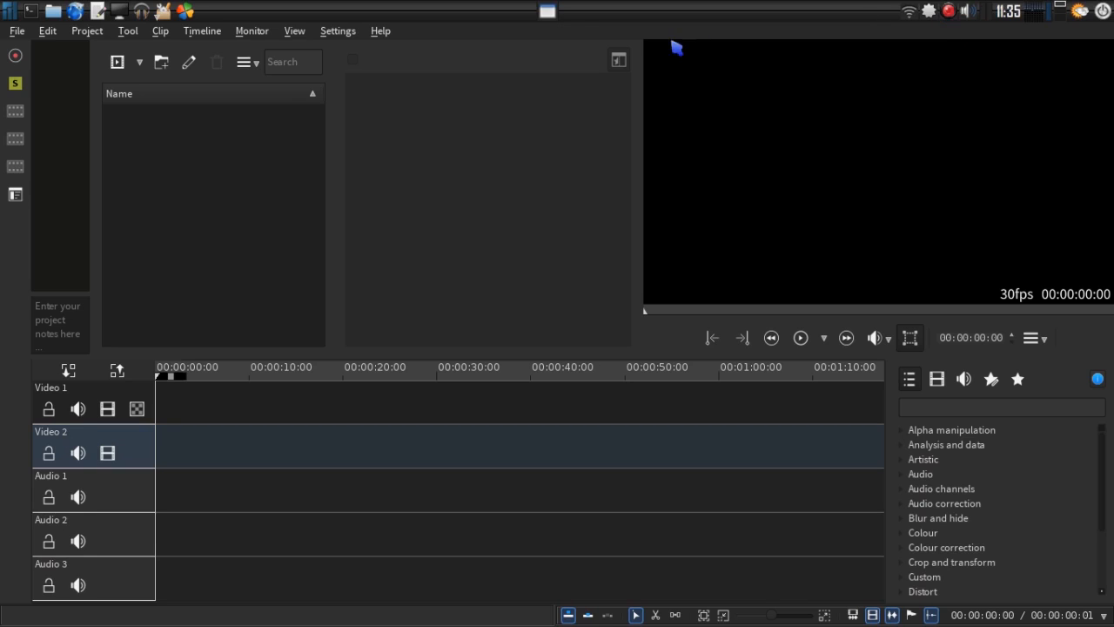
# Open the file manager at Videos/0Work and add SET.mkv and VID_20160317_112950.mp4 to the project bin.
pyautogui.click(53, 10)
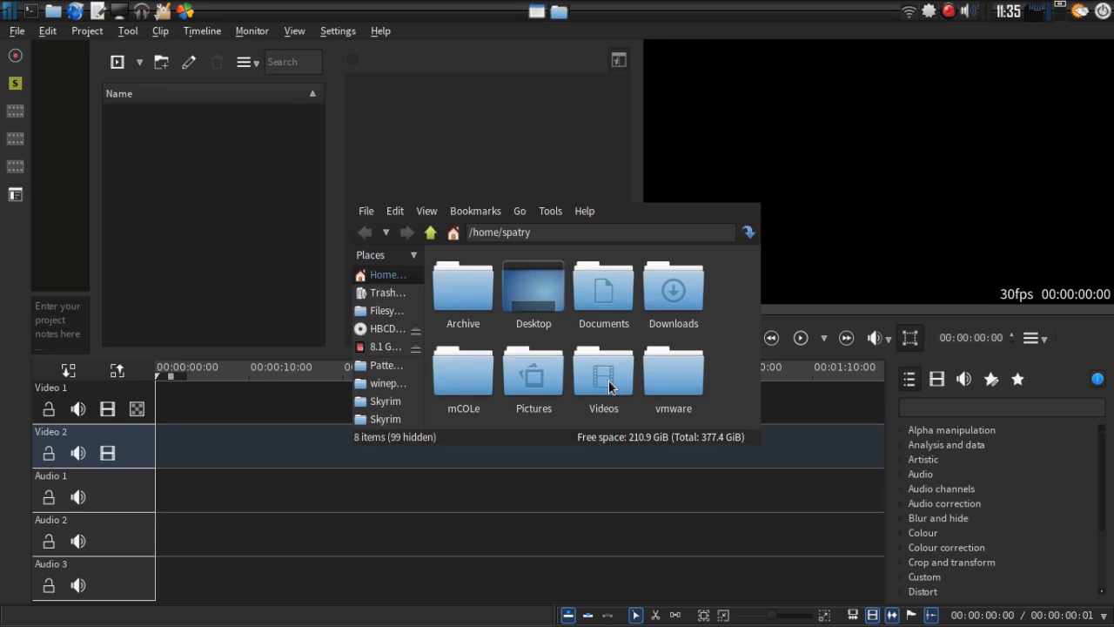
pyautogui.moveTo(609, 387)
pyautogui.mouseDown()
pyautogui.moveTo(203, 187)
pyautogui.moveTo(418, 348)
pyautogui.moveTo(599, 396)
pyautogui.moveTo(594, 380)
pyautogui.mouseUp()
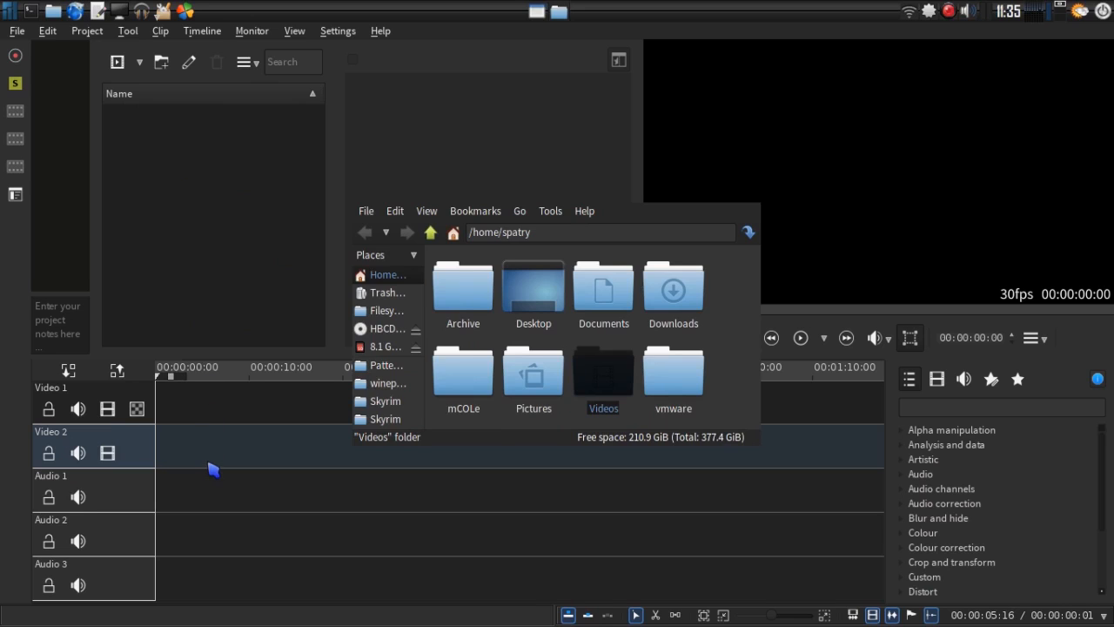
pyautogui.doubleClick(614, 372)
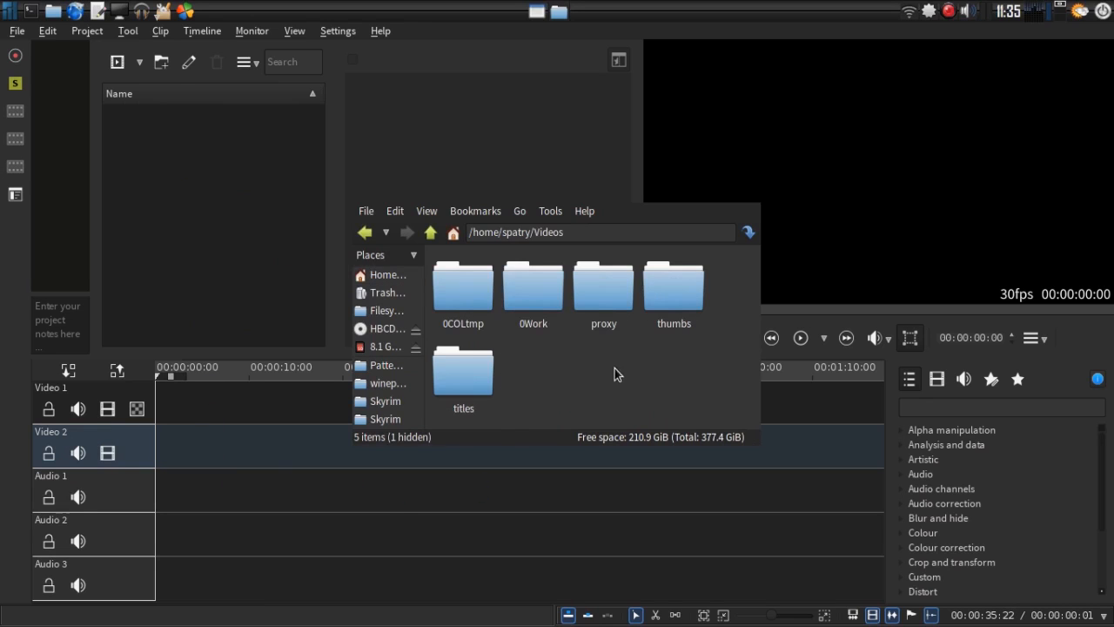
pyautogui.doubleClick(530, 290)
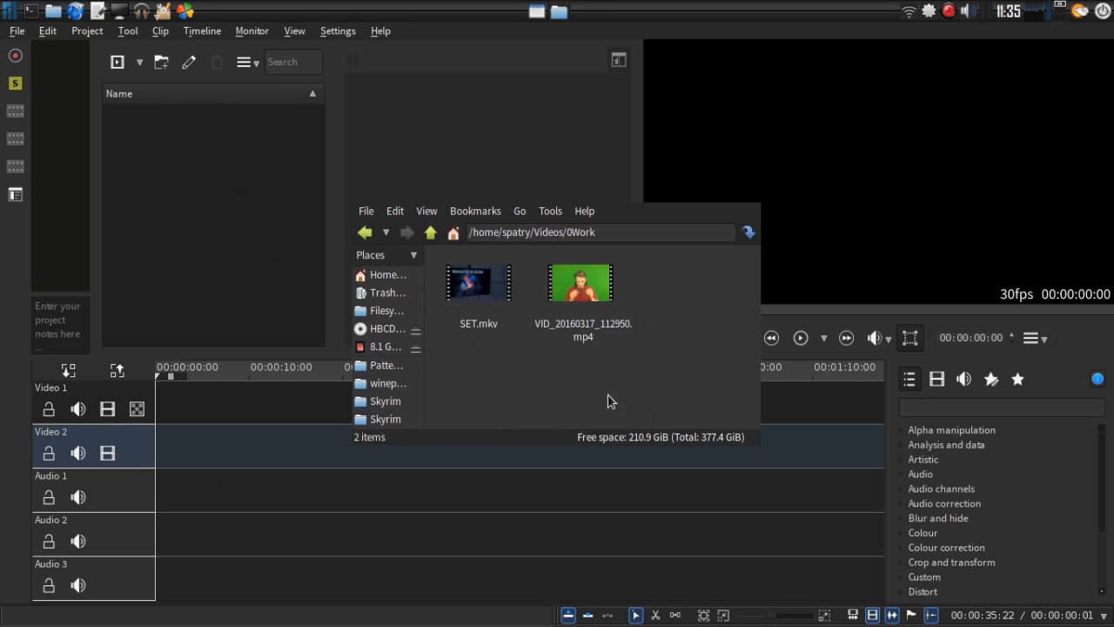
pyautogui.moveTo(608, 400); pyautogui.dragTo(220, 201)
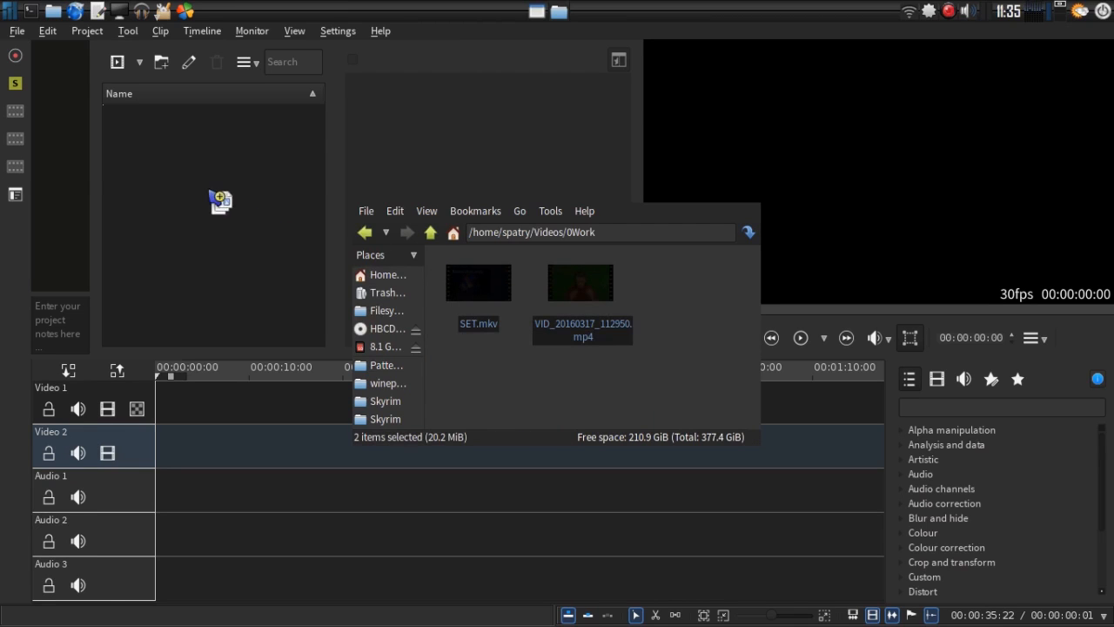
# Browse the Current Titles folder inside Videos/0COLtmp for additional title clips.
pyautogui.click(431, 233)
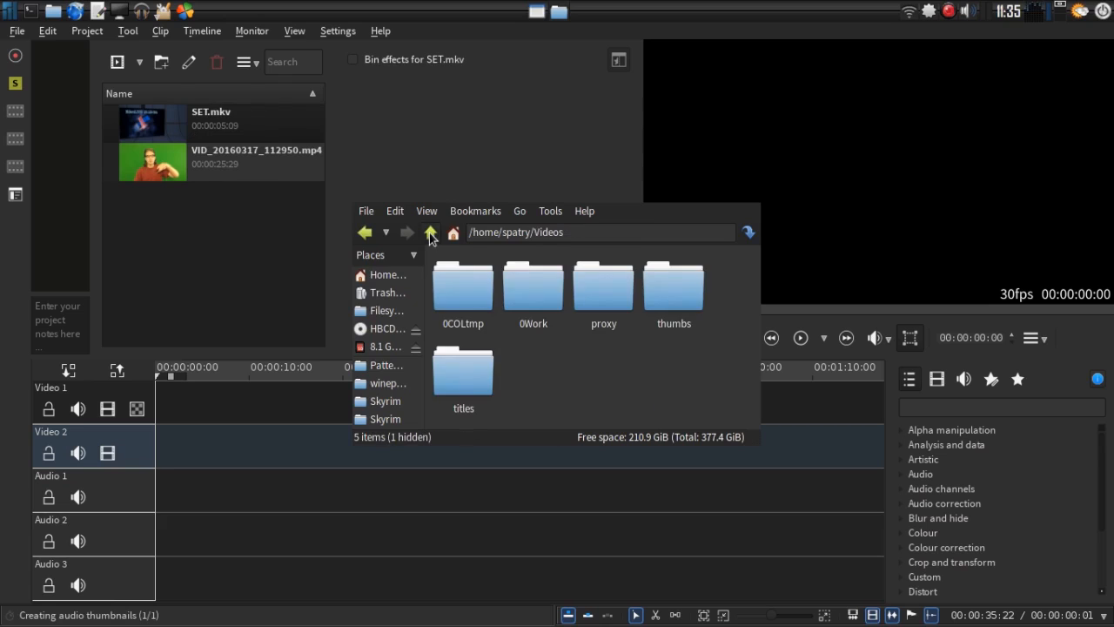
pyautogui.doubleClick(470, 296)
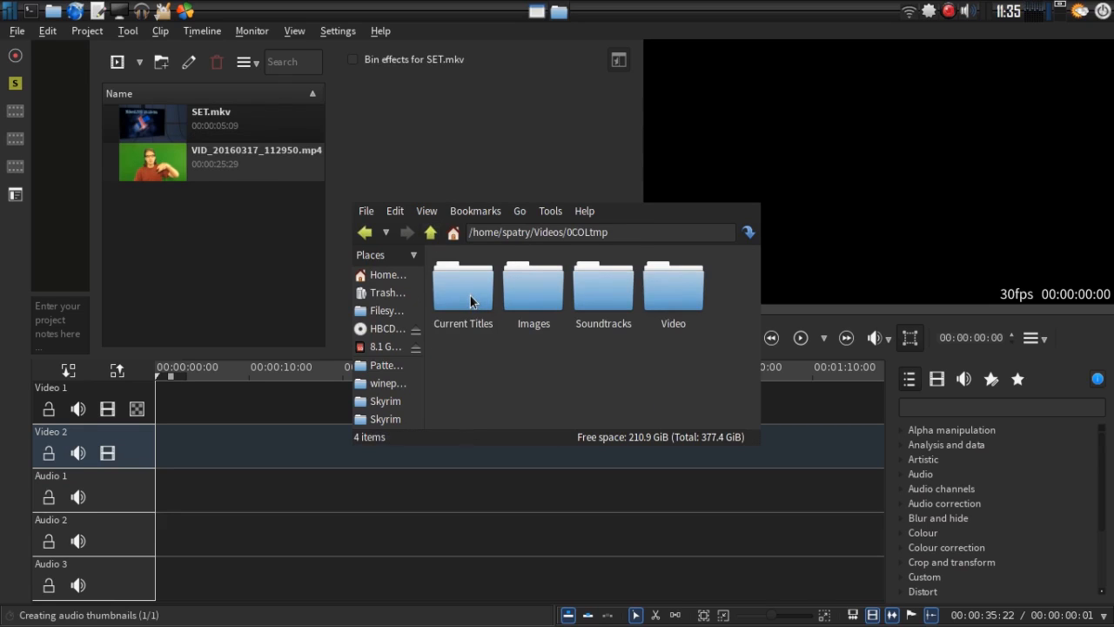
pyautogui.doubleClick(470, 298)
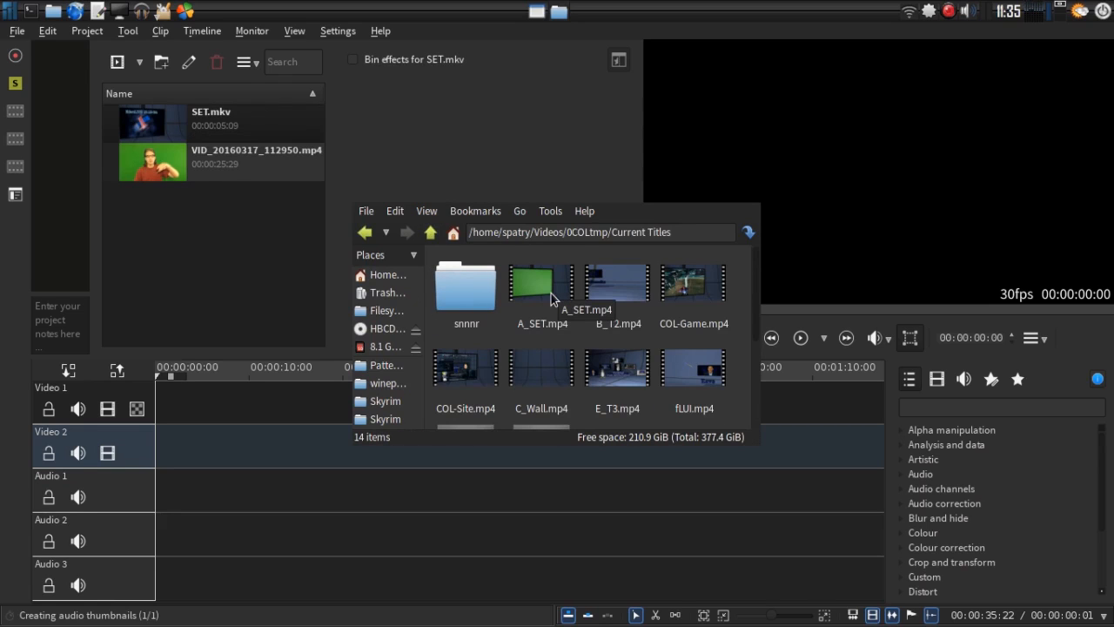
pyautogui.moveTo(551, 293); pyautogui.dragTo(162, 129)
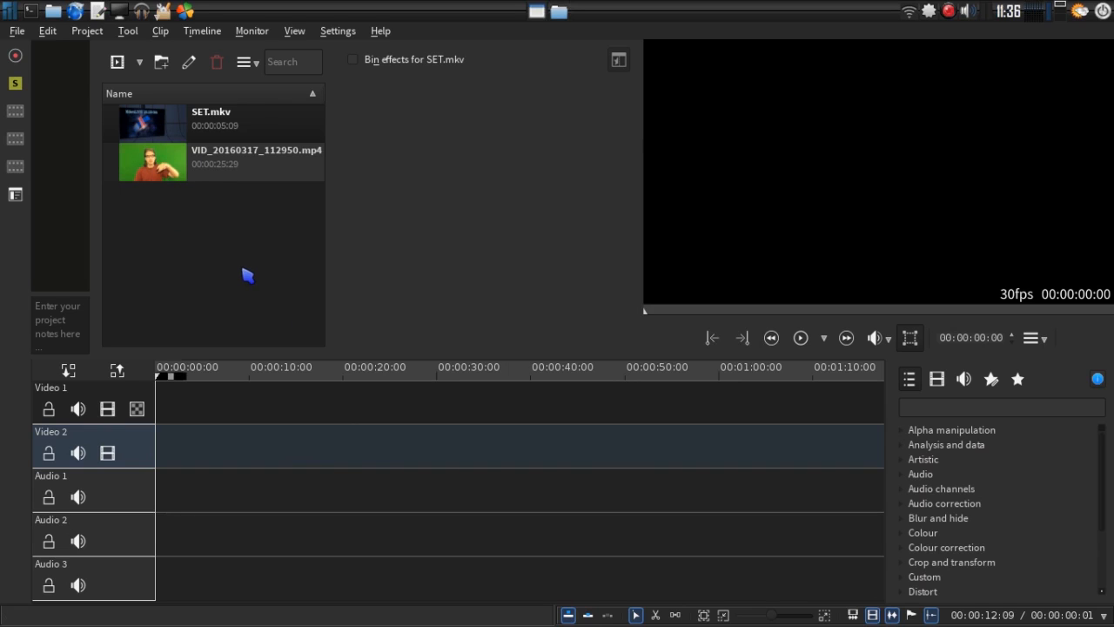
pyautogui.rightClick(171, 167)
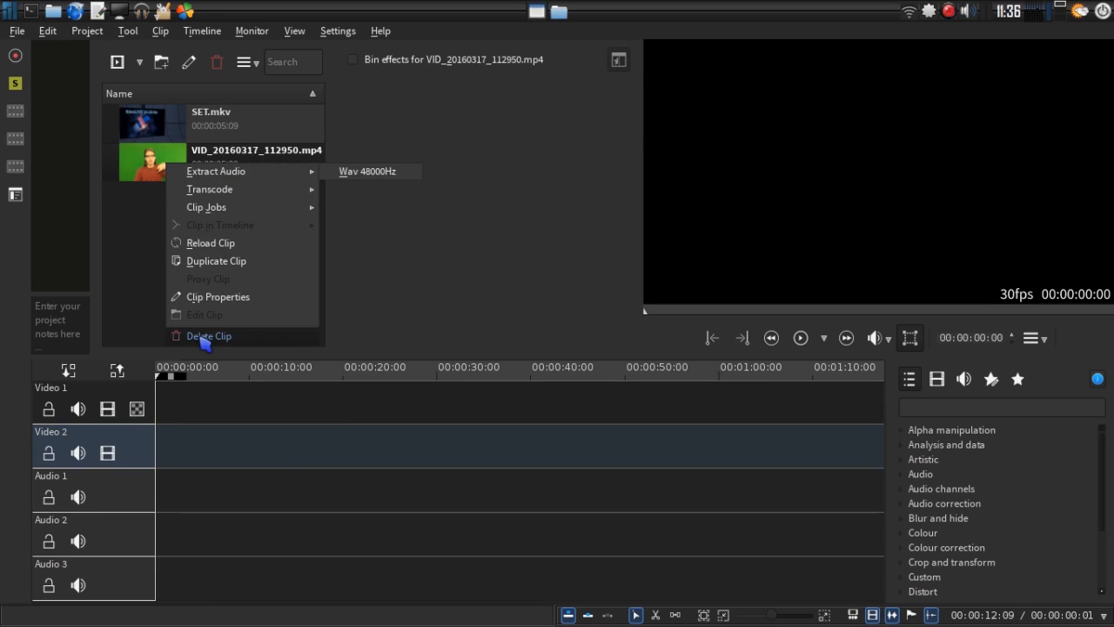
pyautogui.click(136, 284)
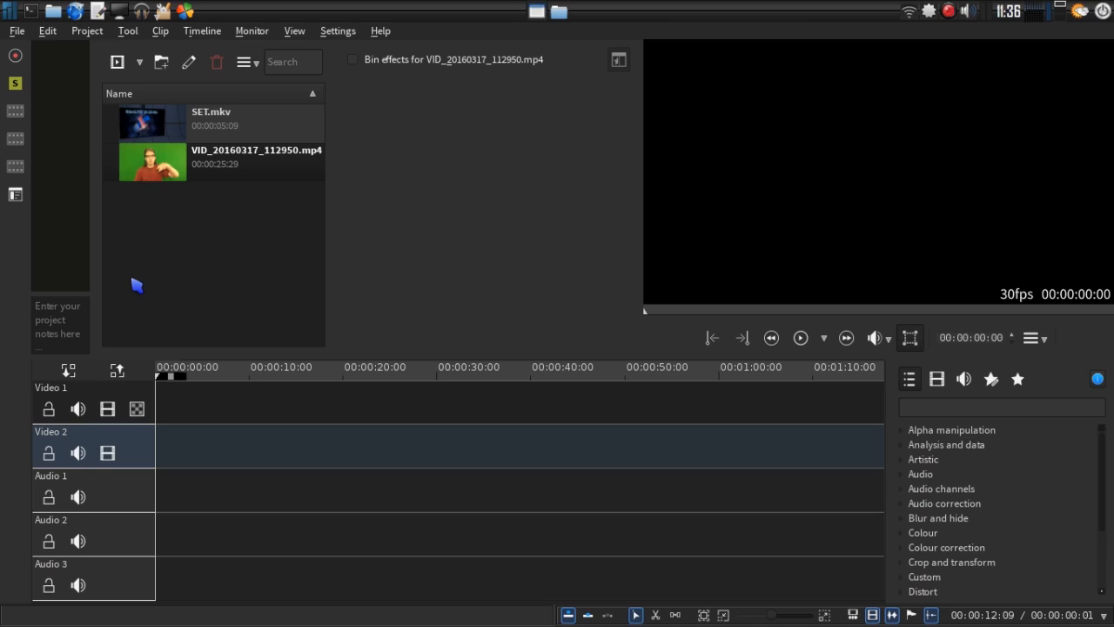
# Add a black color clip with a duration of 1 second to the project bin.
pyautogui.rightClick(132, 279)
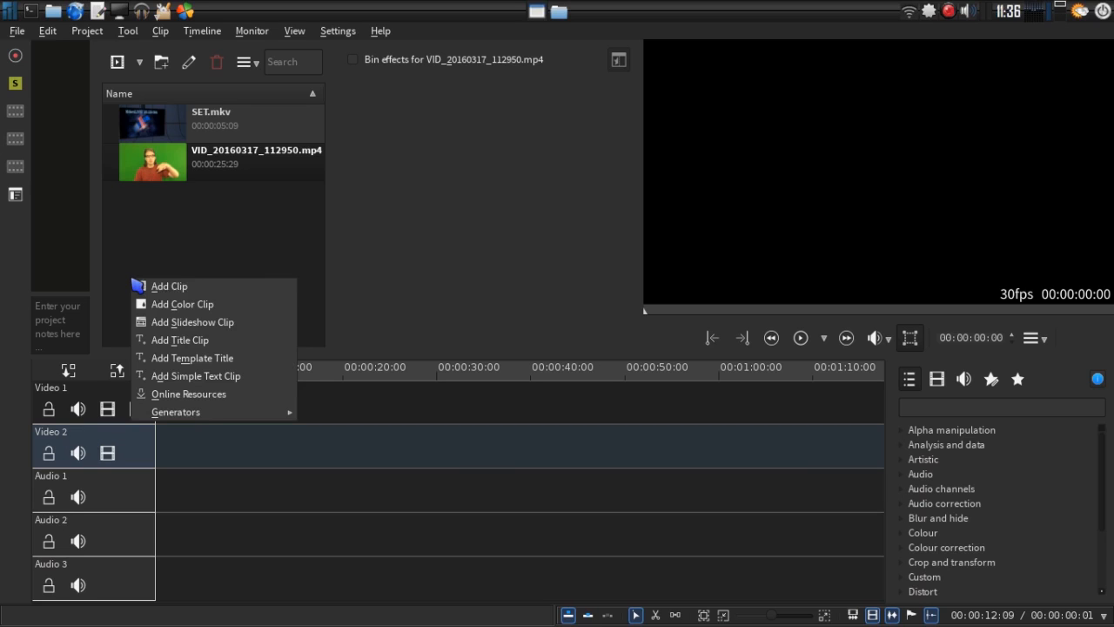
pyautogui.click(175, 302)
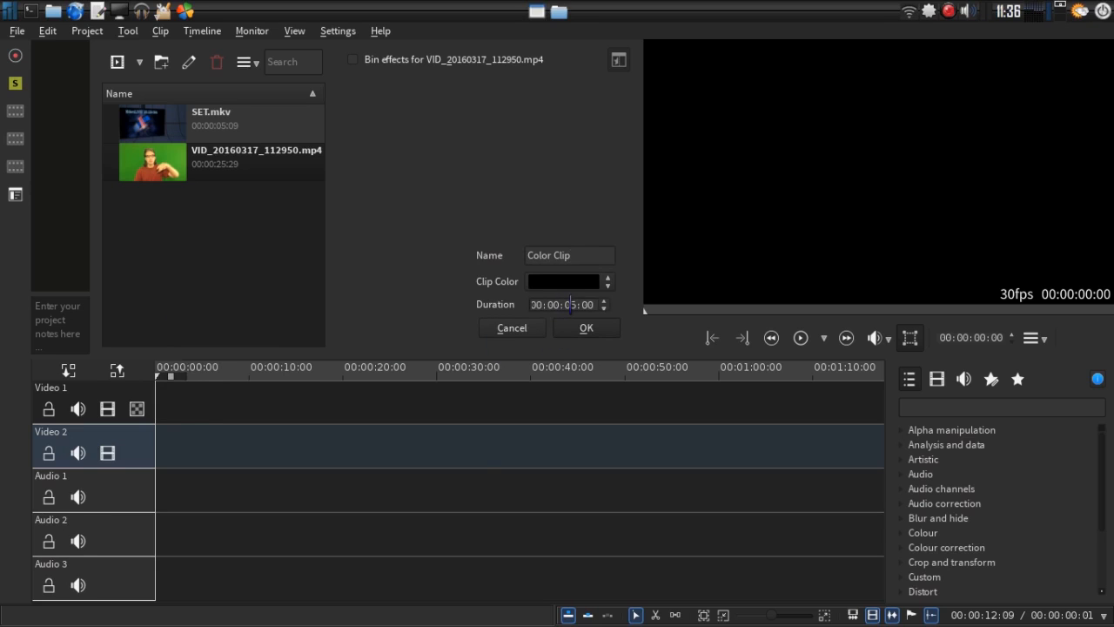
pyautogui.write('1')
pyautogui.click(583, 328)
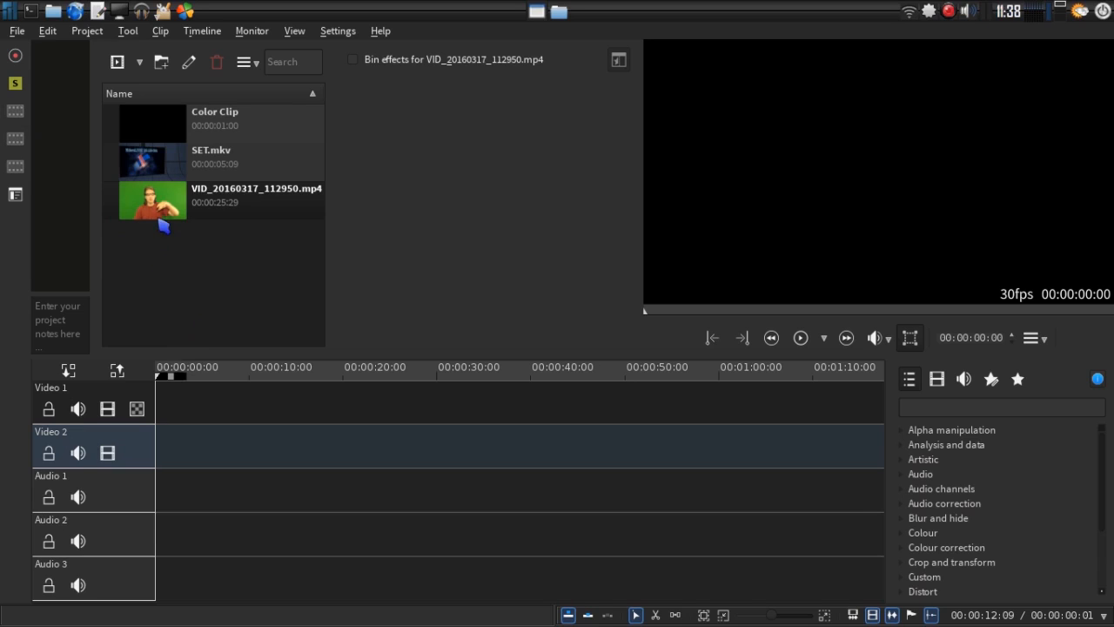
# Place SET.mkv twice back to back on the Video 2 track, starting at 00:00:00:00.
pyautogui.moveTo(158, 173); pyautogui.dragTo(167, 435)
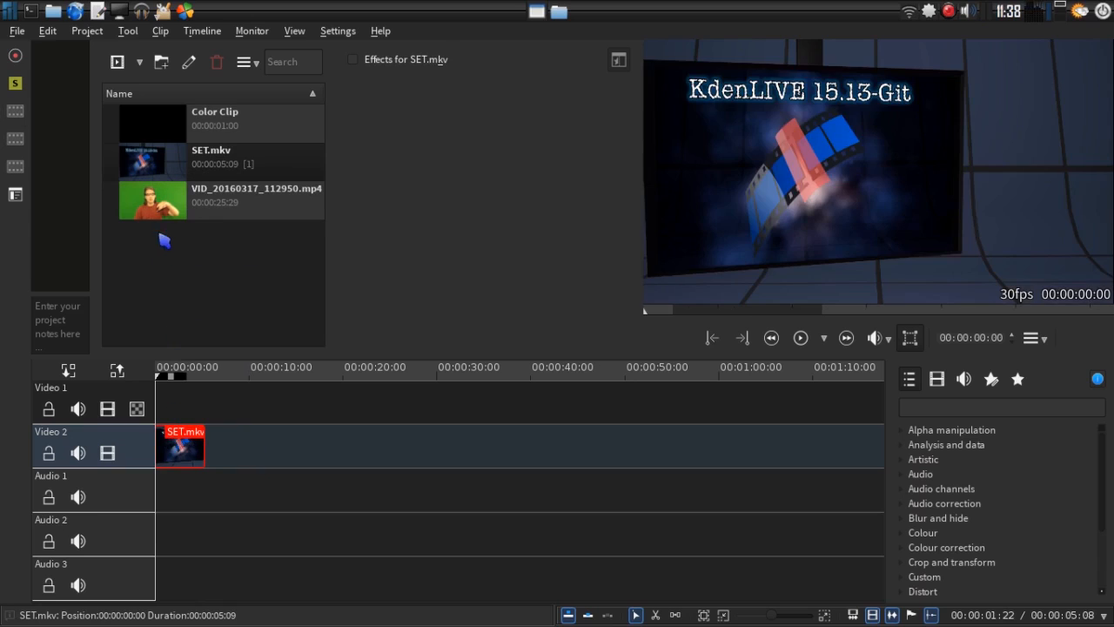
pyautogui.moveTo(157, 167); pyautogui.dragTo(214, 448)
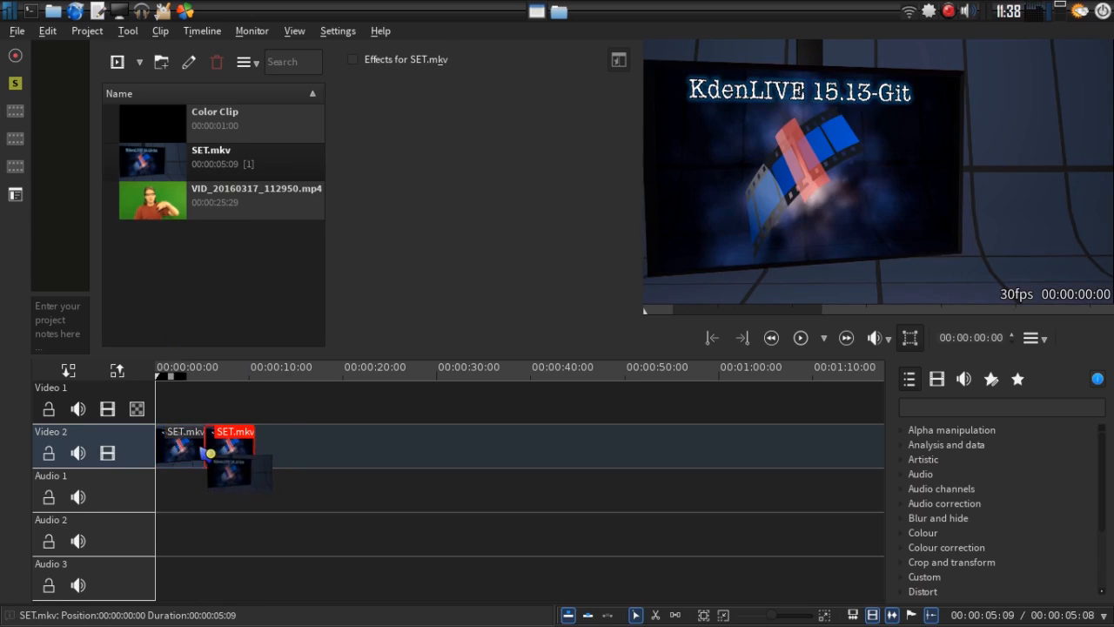
# Place the green-screen clip at the start of Video 1, trim about 10 seconds off its beginning, and trim its end to match the second SET.mkv.
pyautogui.moveTo(161, 205); pyautogui.dragTo(234, 402)
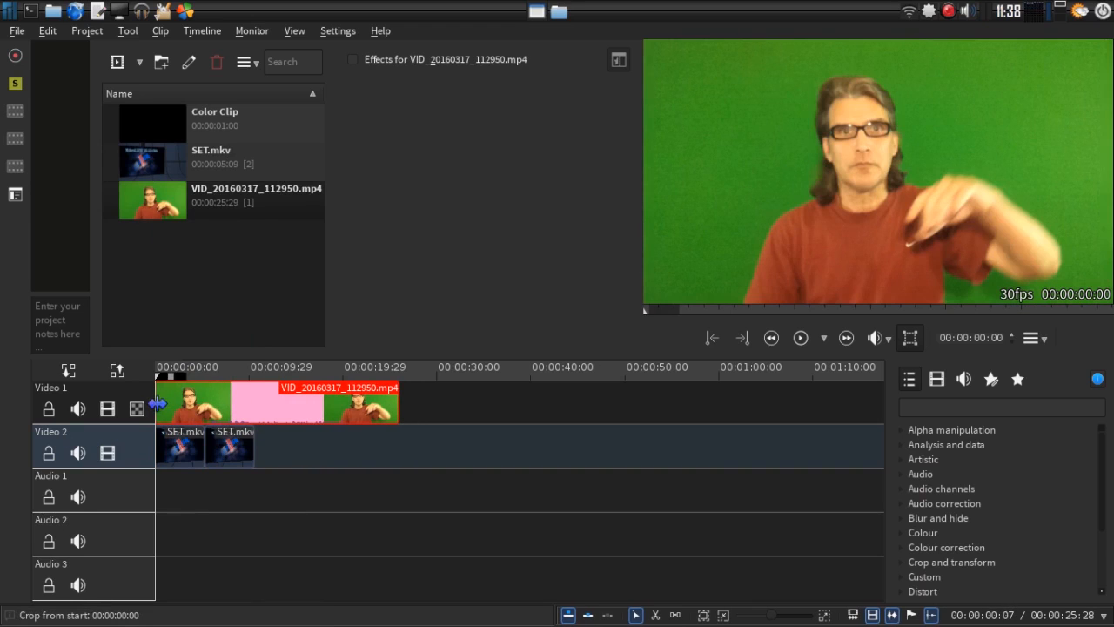
pyautogui.moveTo(159, 403); pyautogui.dragTo(199, 403)
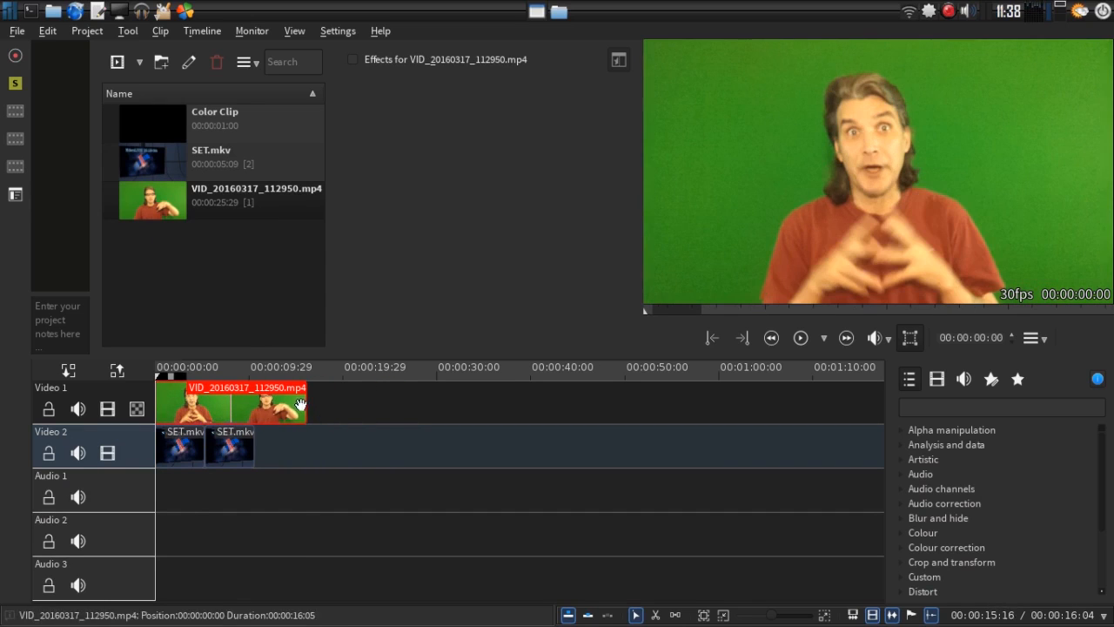
pyautogui.moveTo(307, 405); pyautogui.dragTo(254, 405)
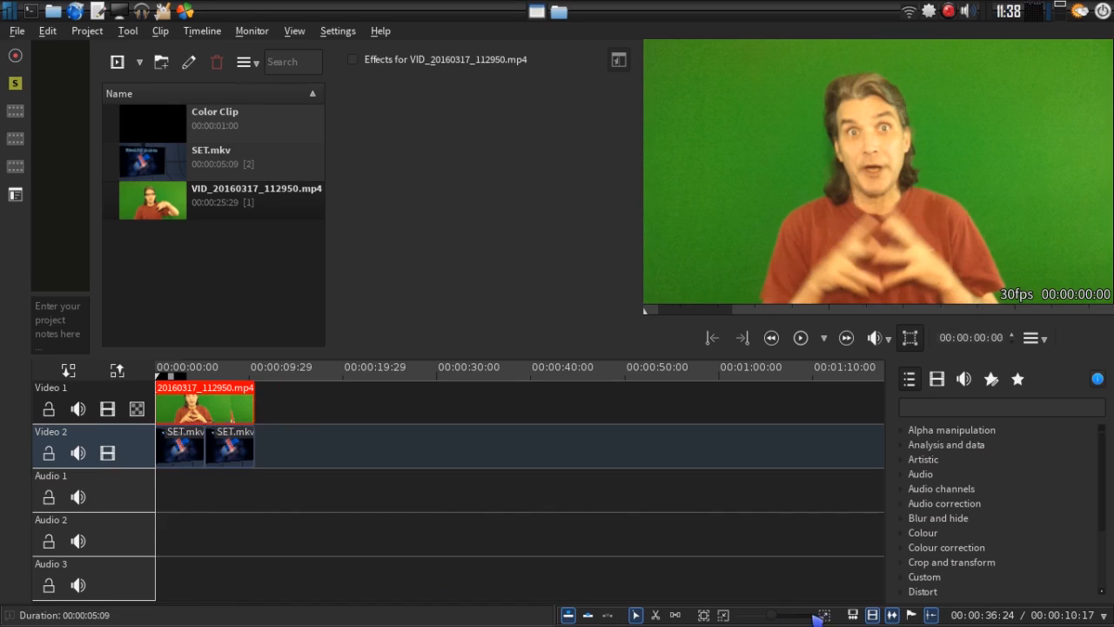
# Add a Dissolve transition between the Video 1 and Video 2 clips and extend it back to the timeline start.
pyautogui.click(704, 614)
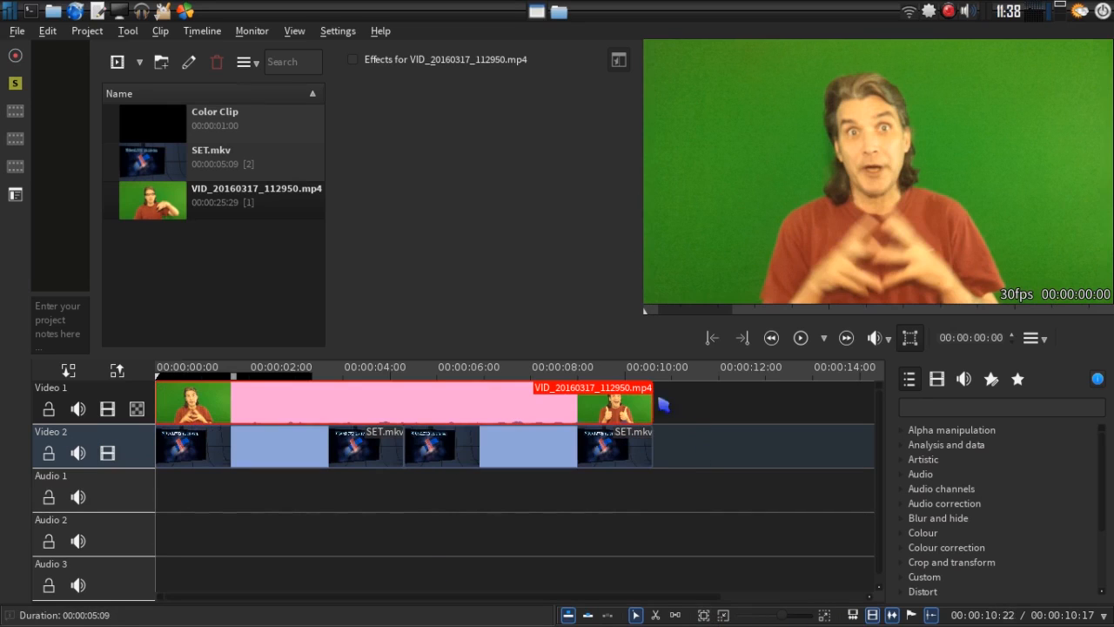
pyautogui.click(651, 428)
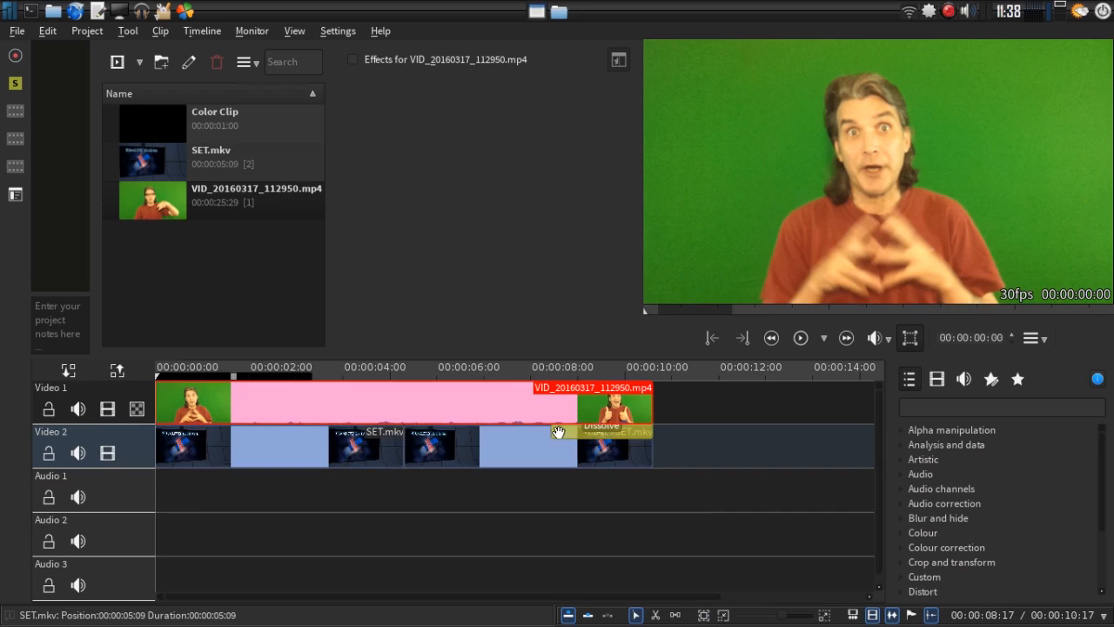
pyautogui.moveTo(556, 432); pyautogui.dragTo(131, 411)
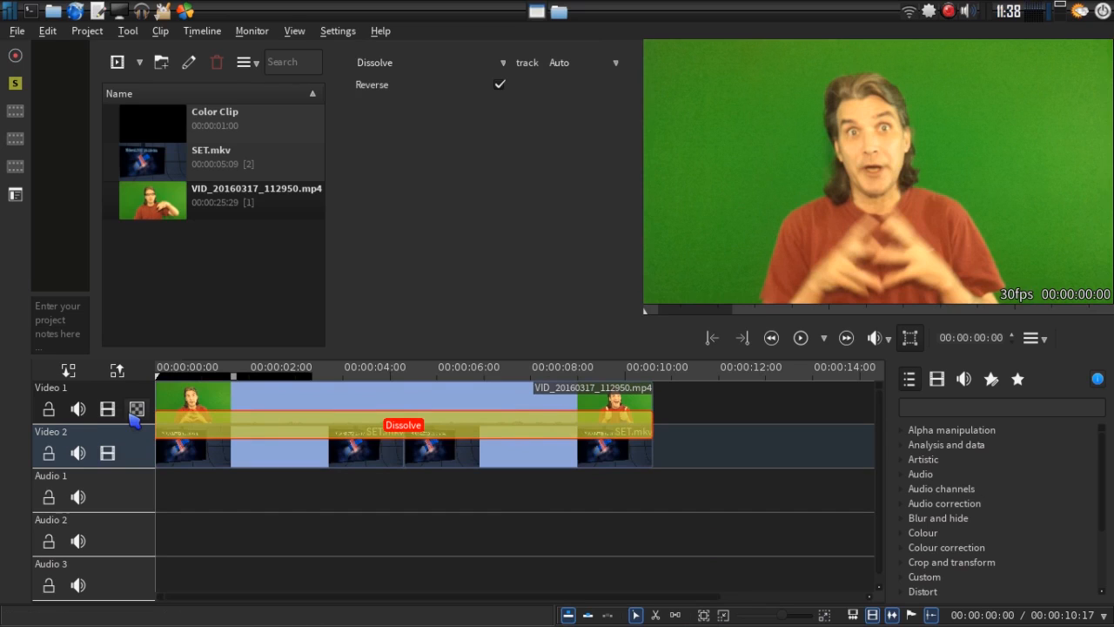
# Move the playhead to 00:00:07:00 to preview the dissolved clips.
pyautogui.click(485, 513)
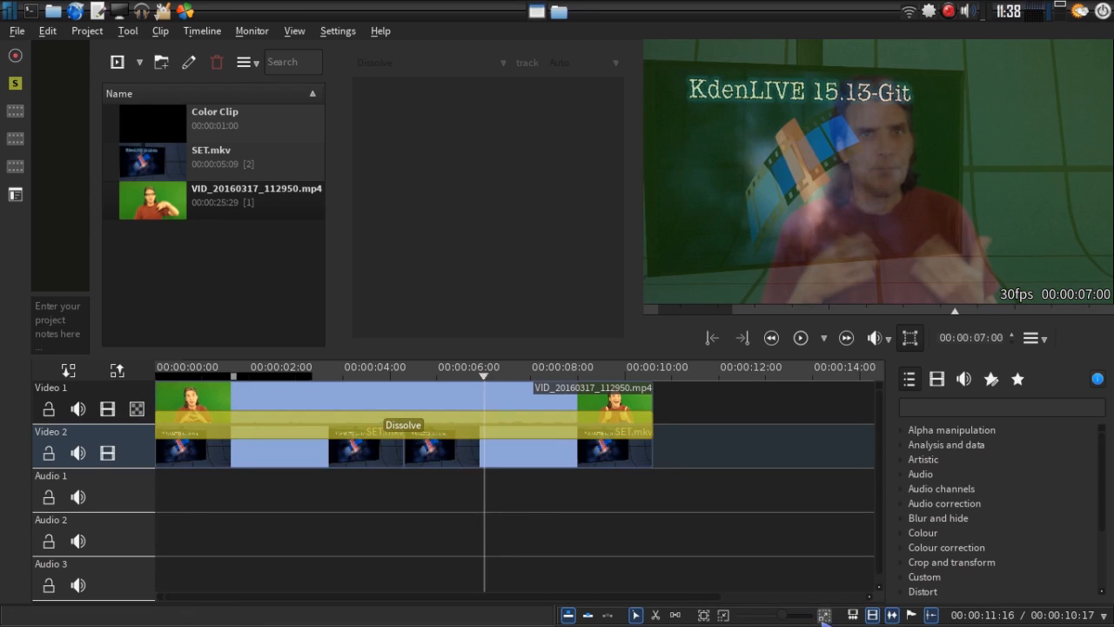
pyautogui.click(825, 614)
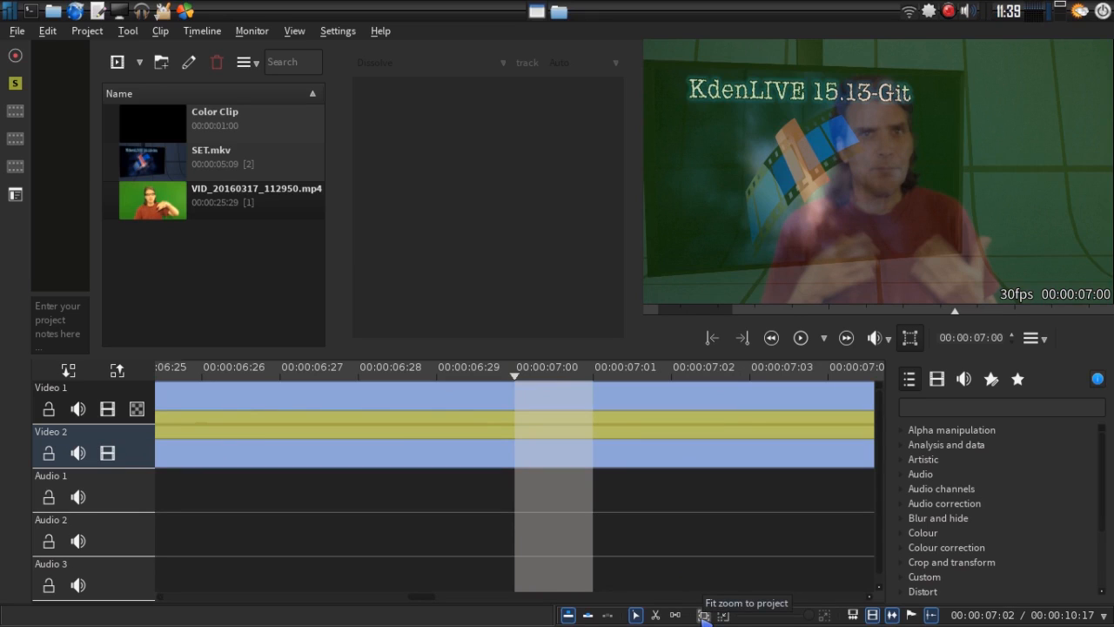
pyautogui.click(703, 616)
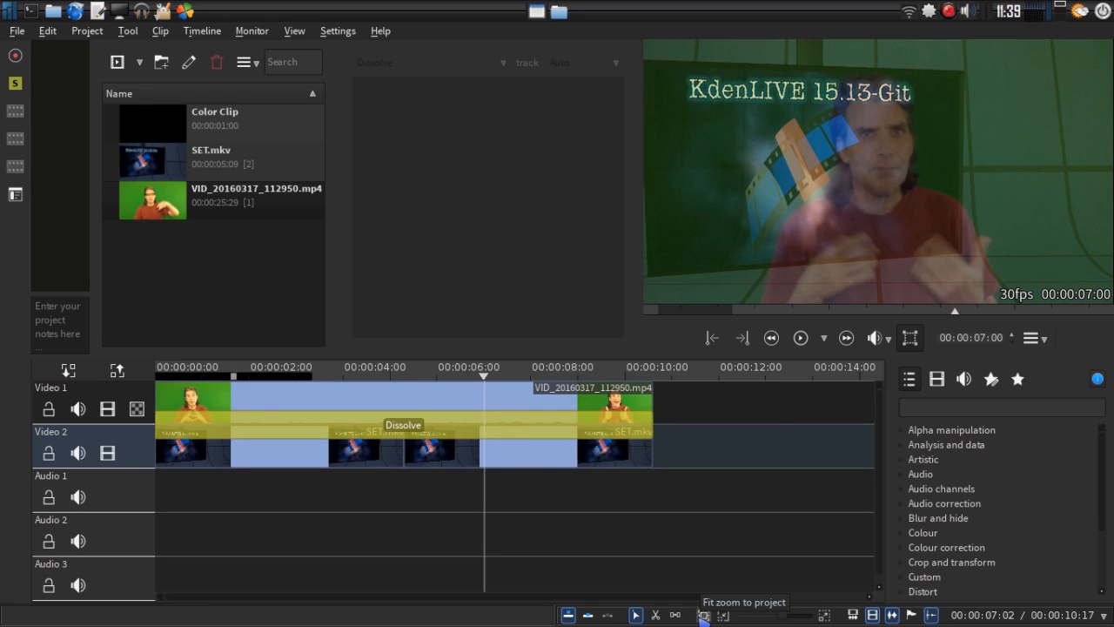
# Change the Dissolve transition's type to Composite.
pyautogui.click(398, 427)
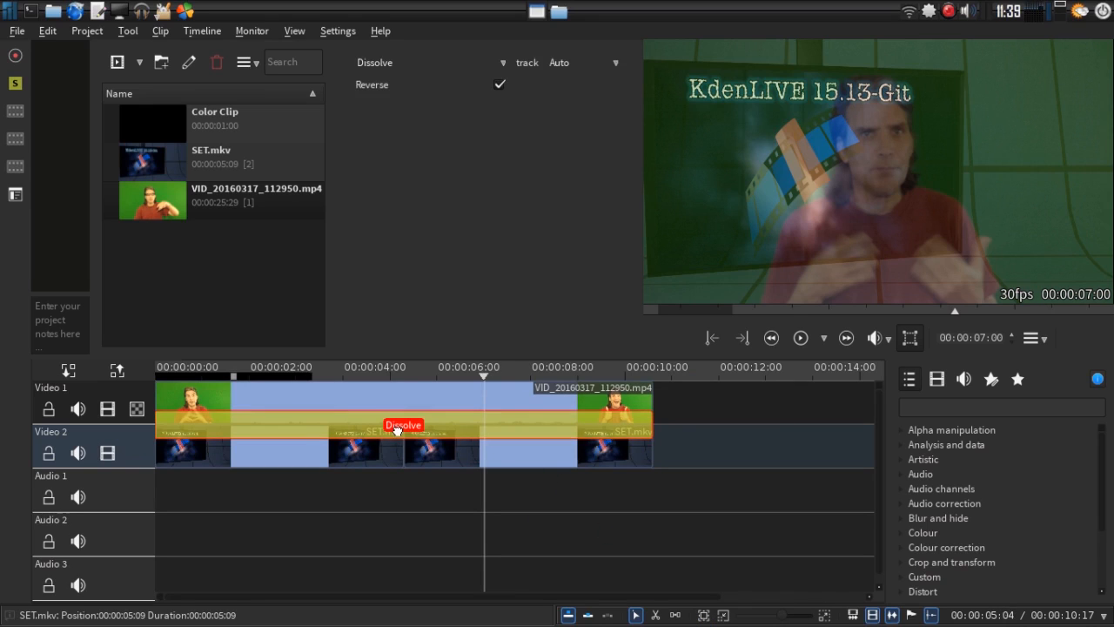
pyautogui.click(383, 75)
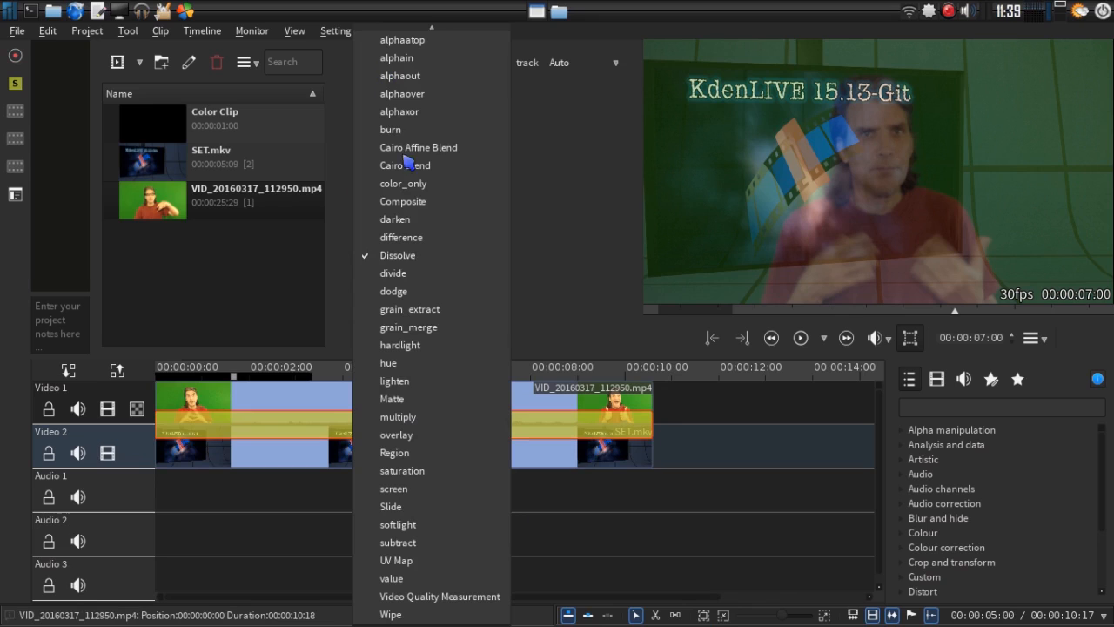
pyautogui.click(402, 205)
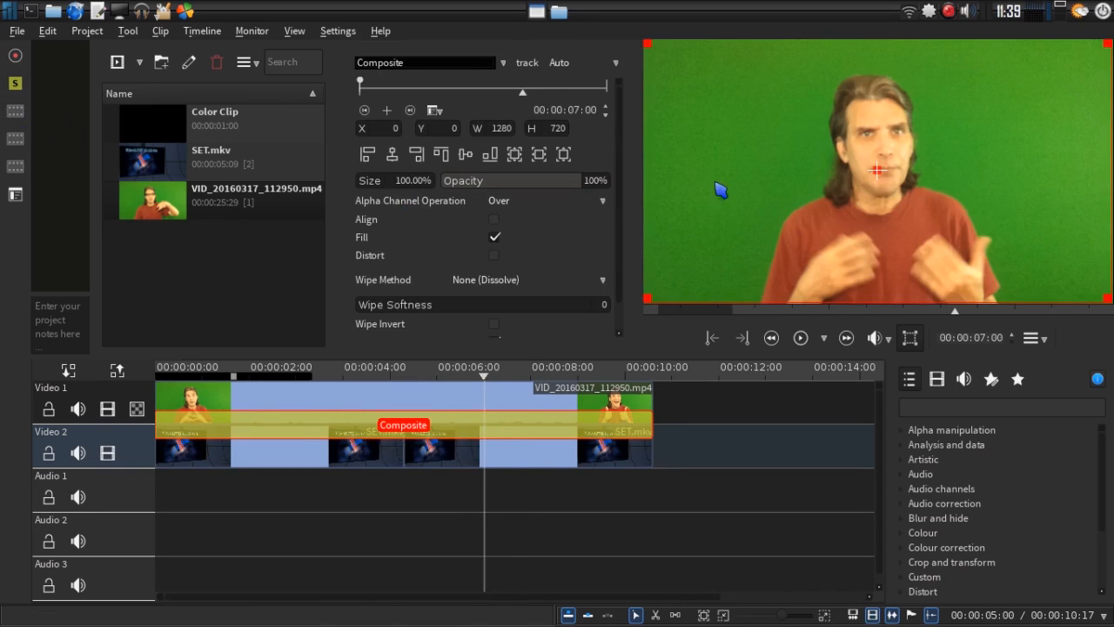
# Apply the saved CK-Big effect group to the green-screen clip on Video 1.
pyautogui.click(334, 396)
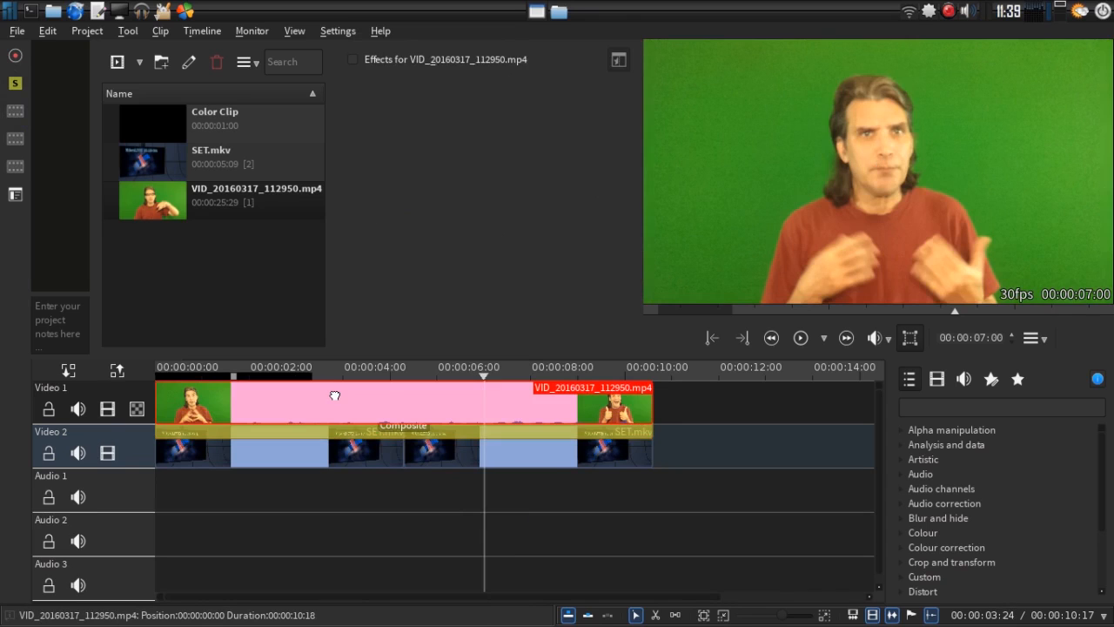
pyautogui.click(25, 116)
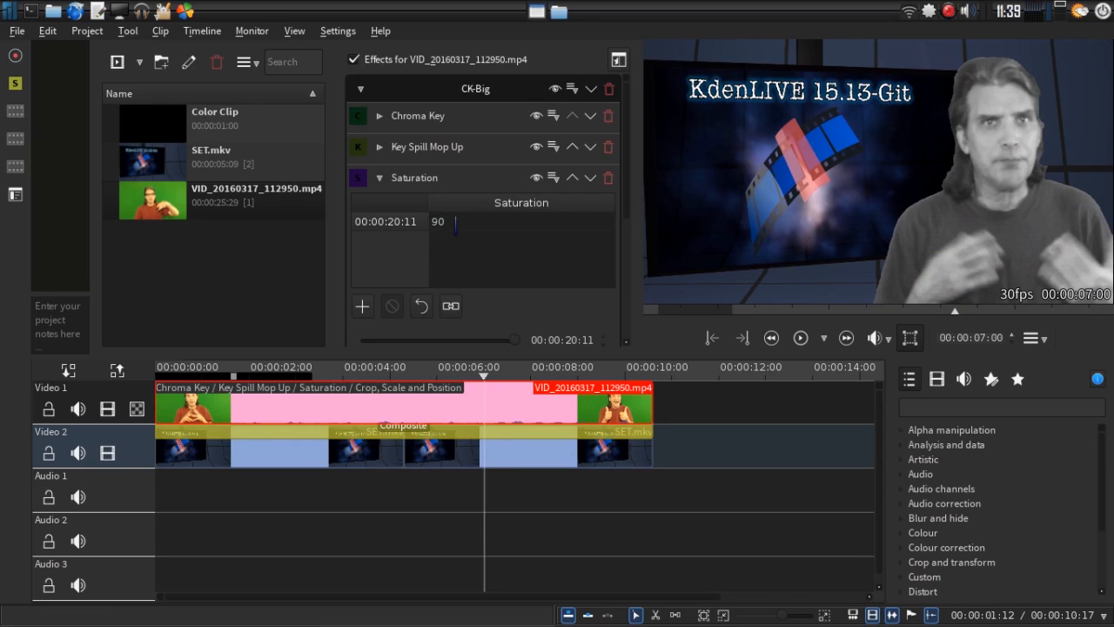
# Move the Saturation keyframe to the clip's start at 00:00:09:24, and collapse the Saturation and Crop, Scale and Position settings.
pyautogui.moveTo(513, 340); pyautogui.dragTo(329, 340)
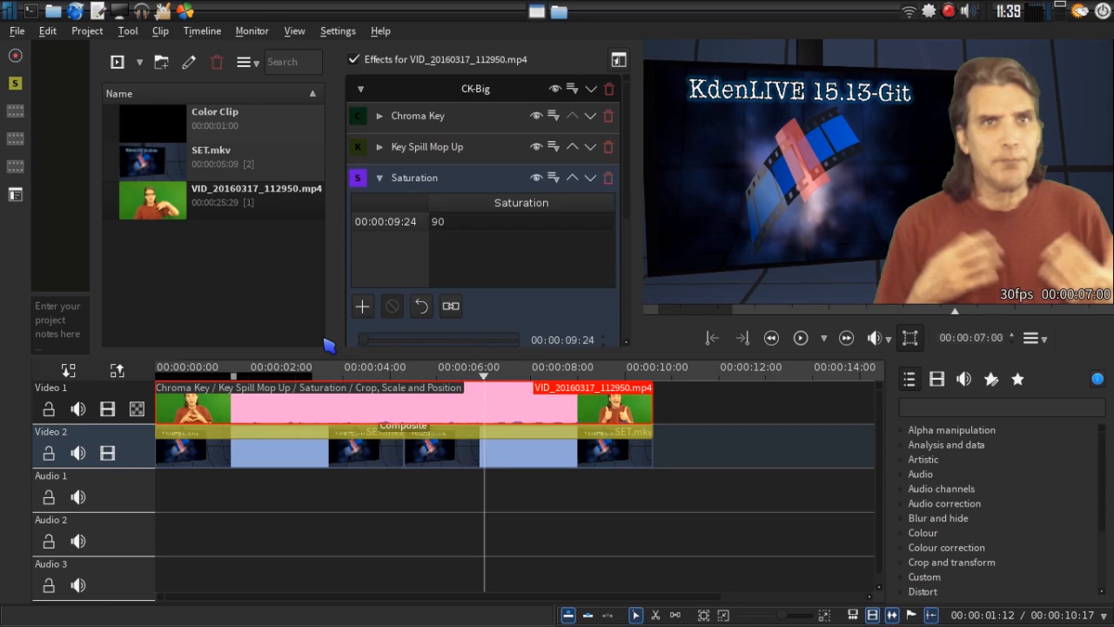
pyautogui.click(379, 178)
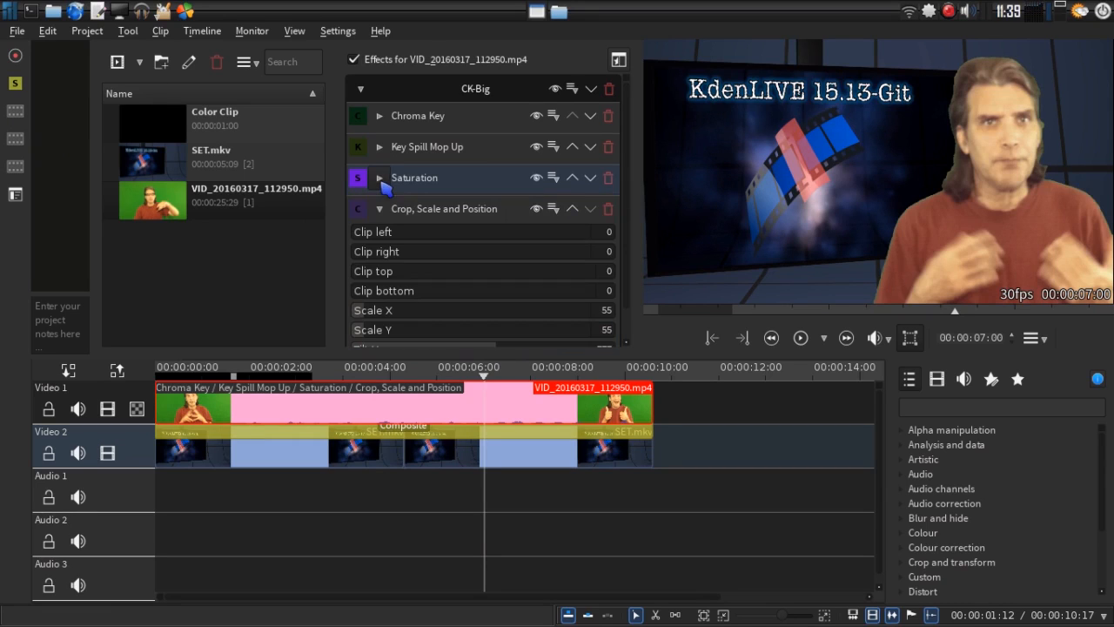
pyautogui.click(380, 209)
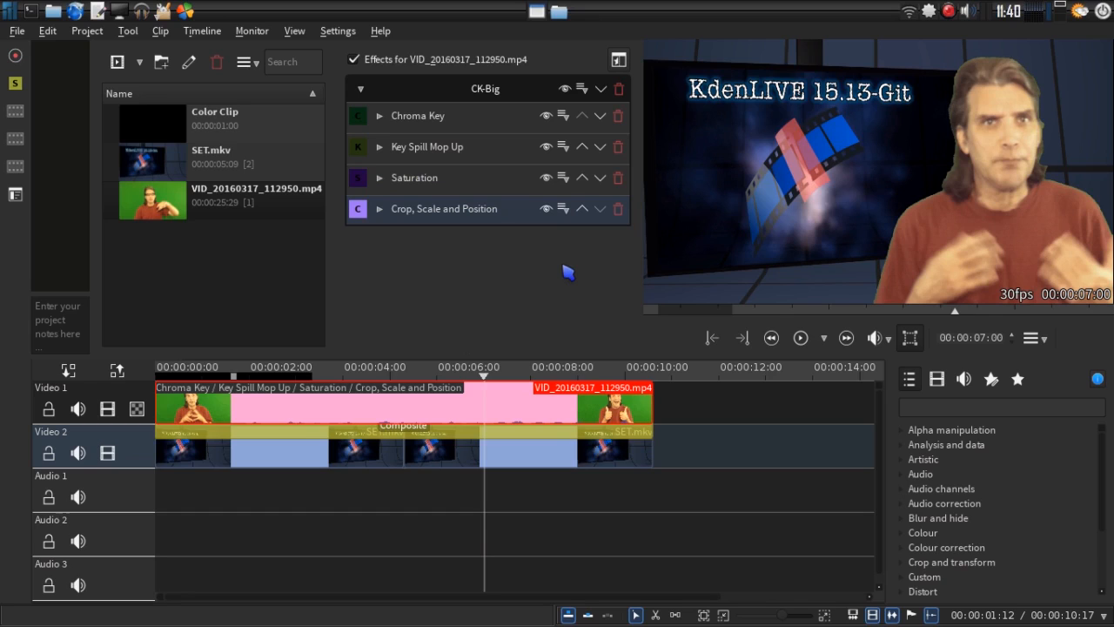
# Add the Levels colour correction effect to the green-screen clip's CK-Big group and set its input black level to 207.
pyautogui.click(902, 548)
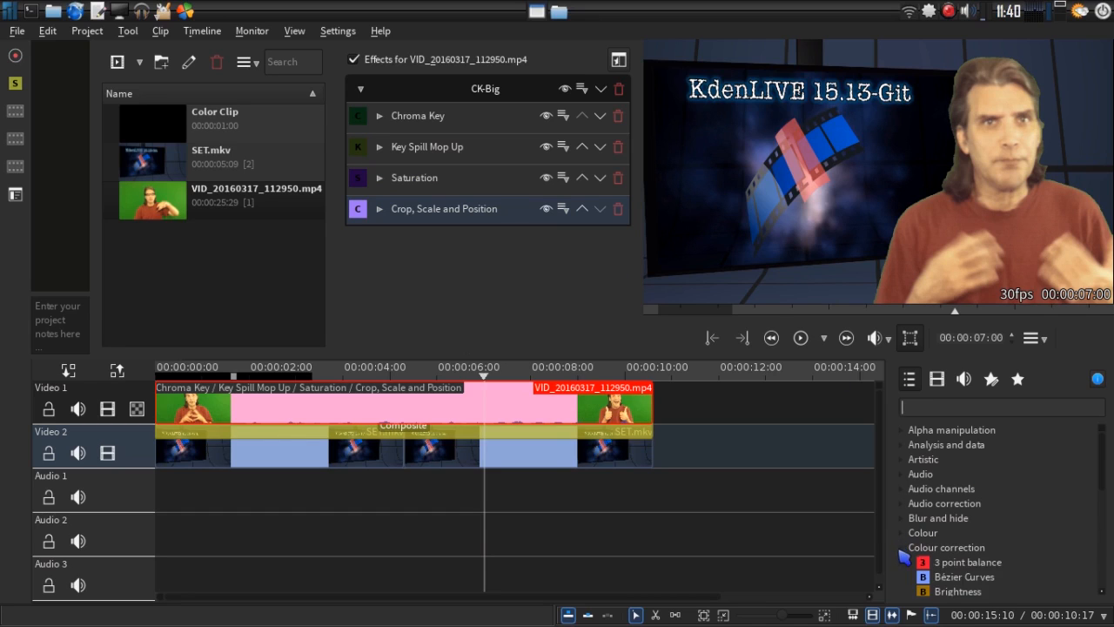
pyautogui.scroll(-4, 983, 531)
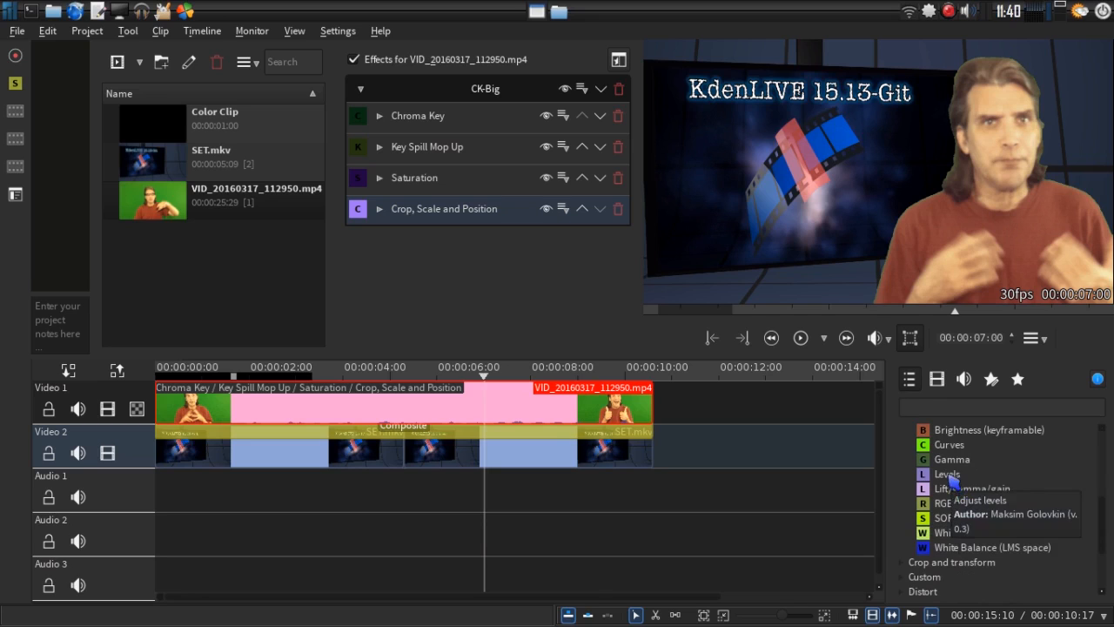
pyautogui.moveTo(947, 474); pyautogui.dragTo(458, 265)
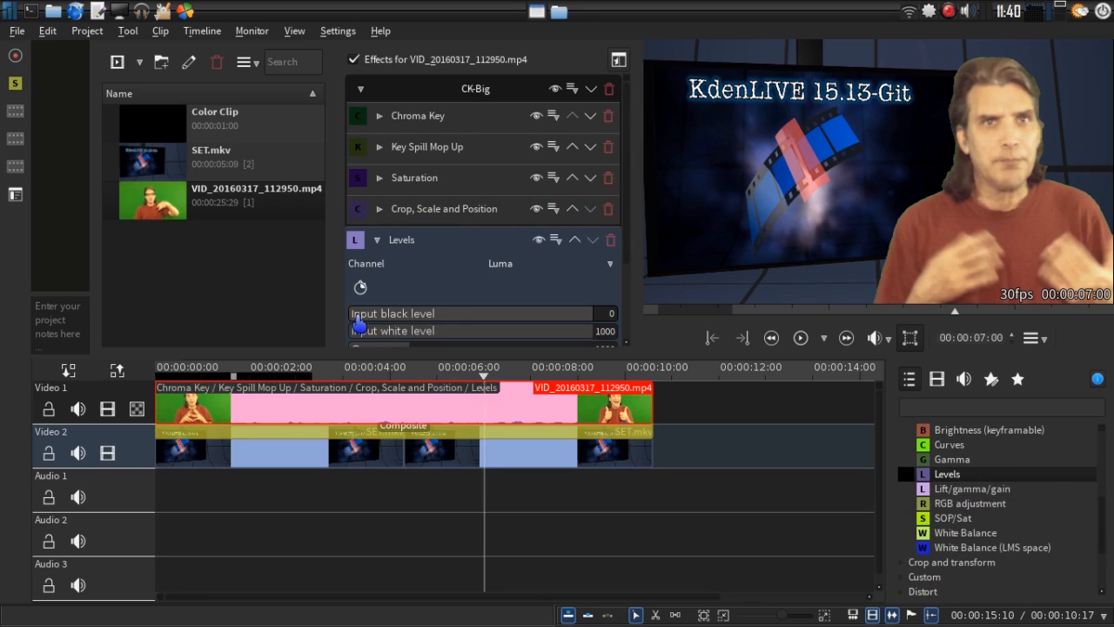
pyautogui.moveTo(359, 322); pyautogui.dragTo(399, 315)
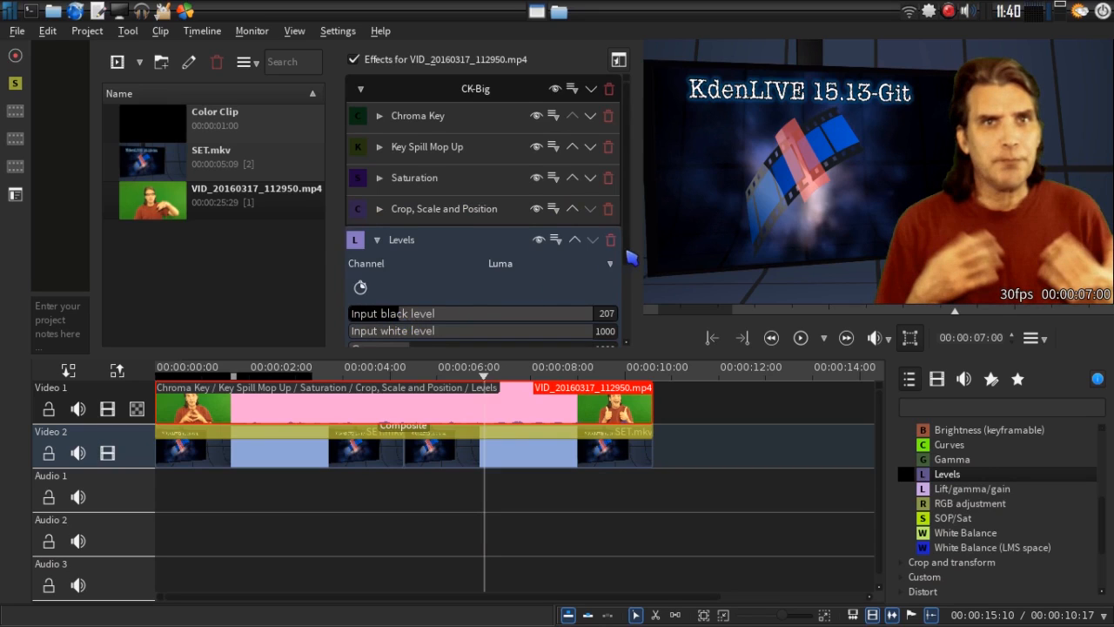
pyautogui.scroll(-1, 628, 257)
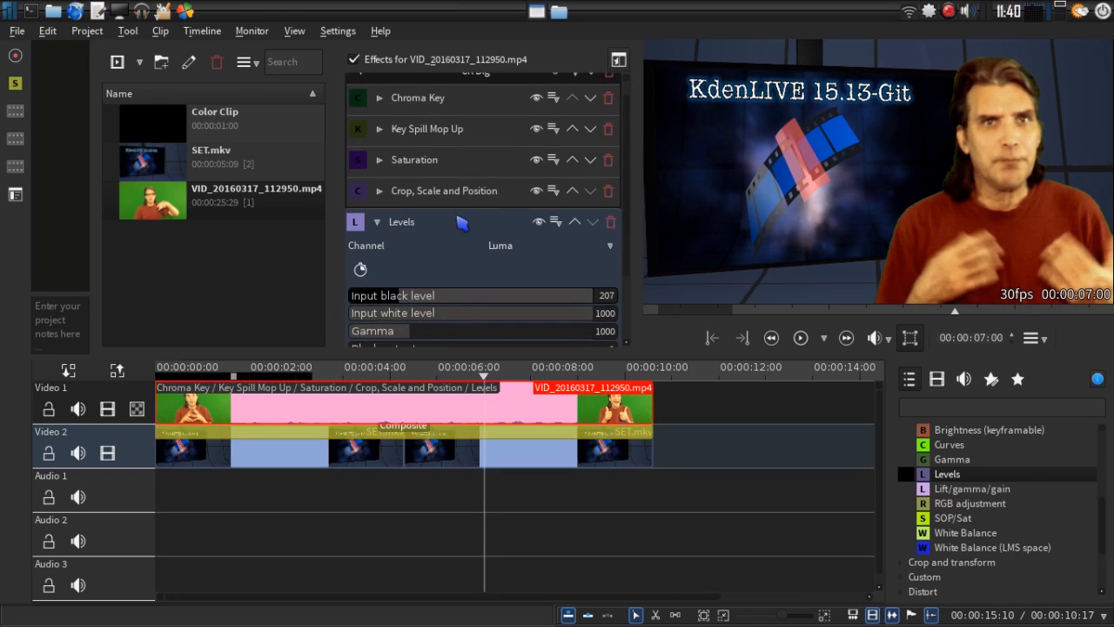
pyautogui.scroll(1, 461, 224)
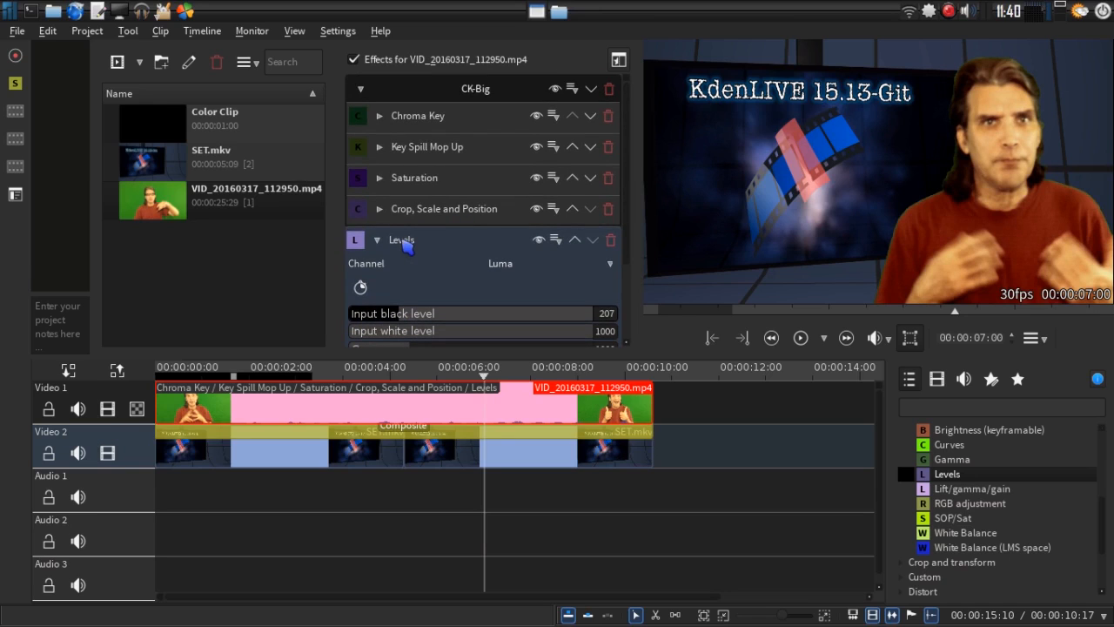
# Move Levels ahead of Crop, Scale and Position, collapse its settings, and restore the previous effect order.
pyautogui.moveTo(406, 247); pyautogui.dragTo(435, 214)
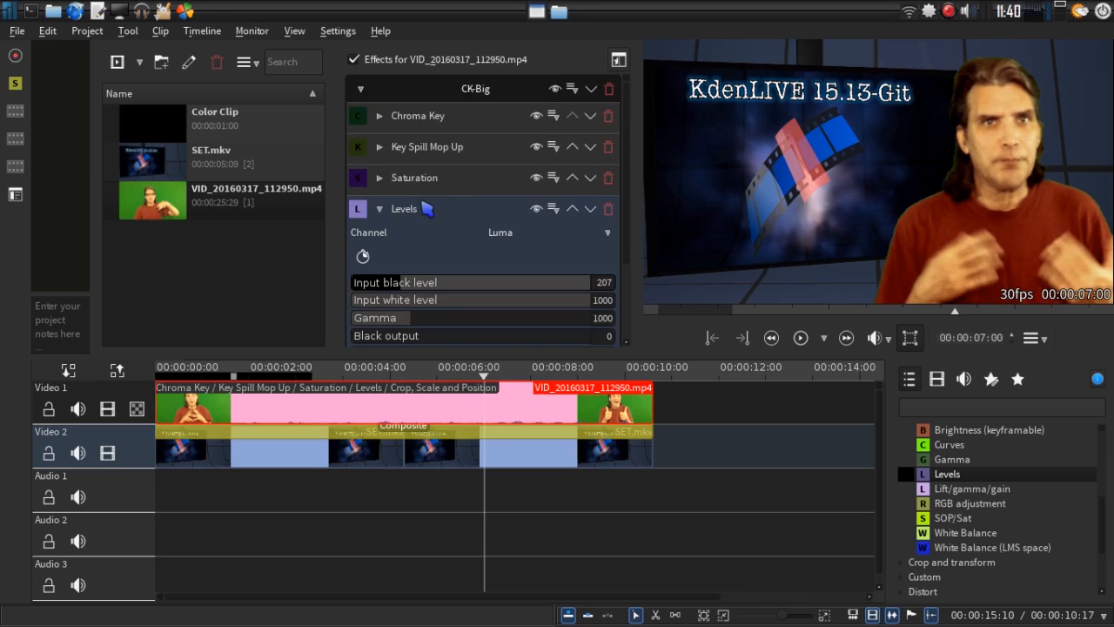
pyautogui.click(381, 210)
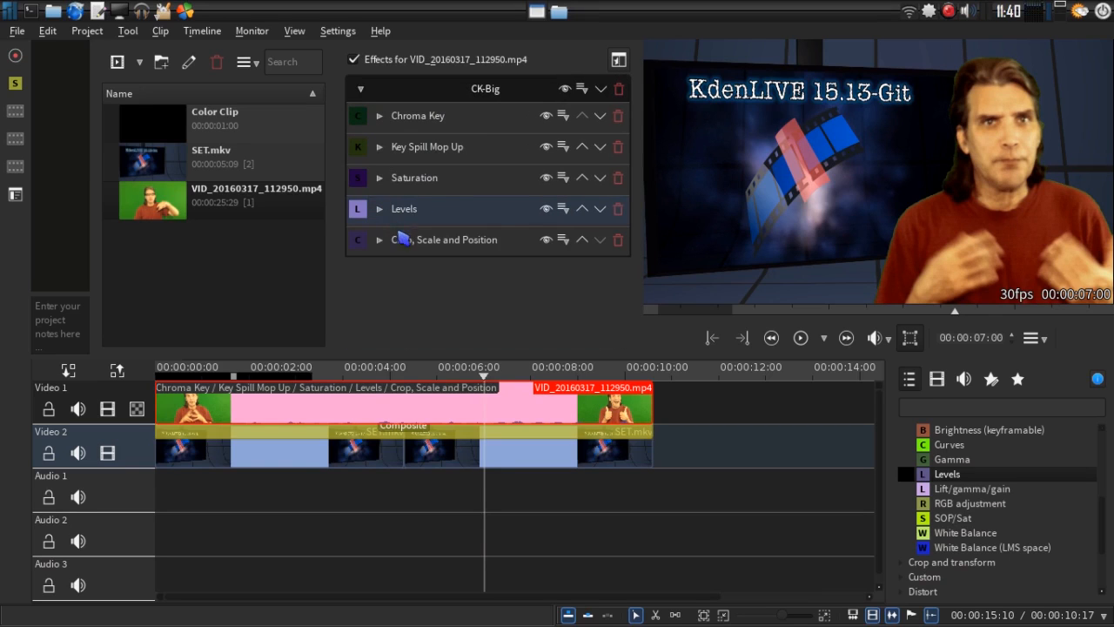
pyautogui.moveTo(397, 245); pyautogui.dragTo(422, 212)
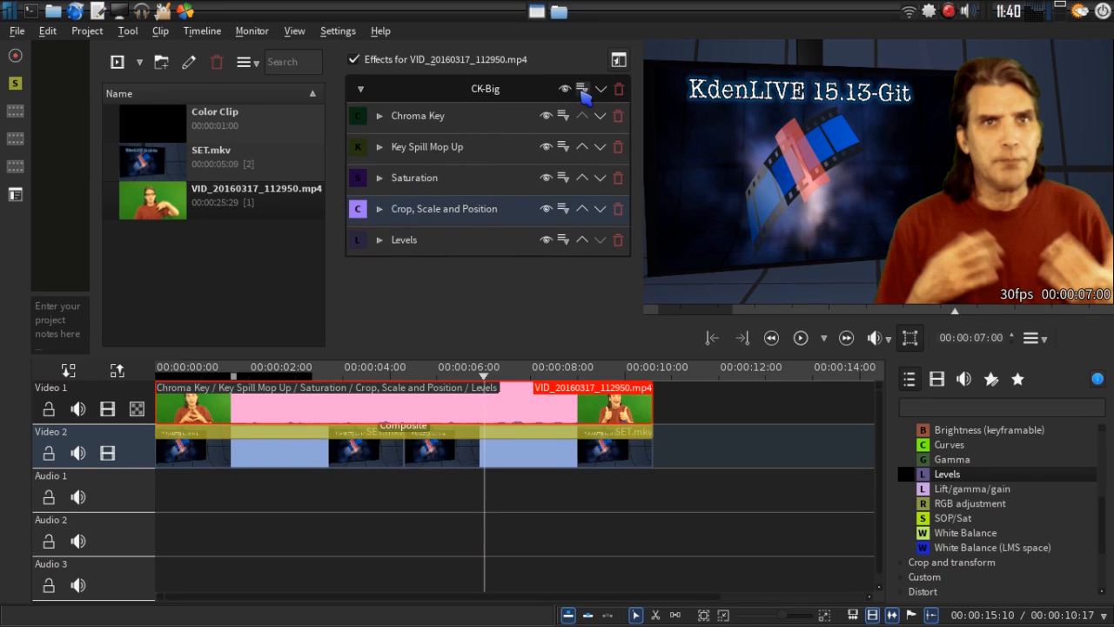
# Save the effect group under the name CK-Big, overwriting the existing CK-Big.xml file.
pyautogui.click(581, 91)
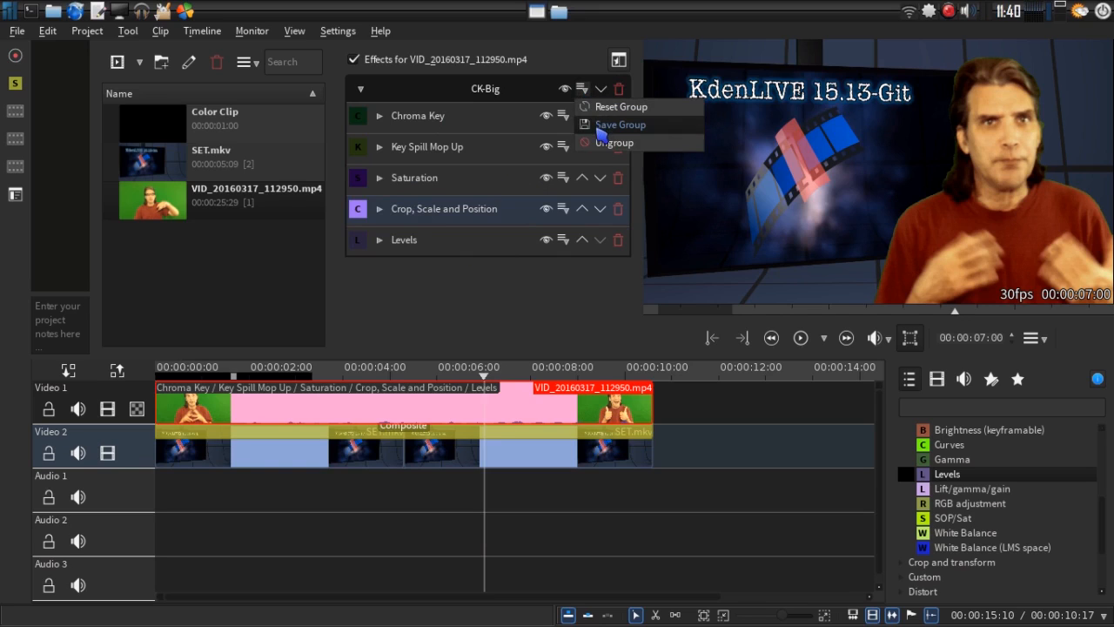
pyautogui.click(600, 126)
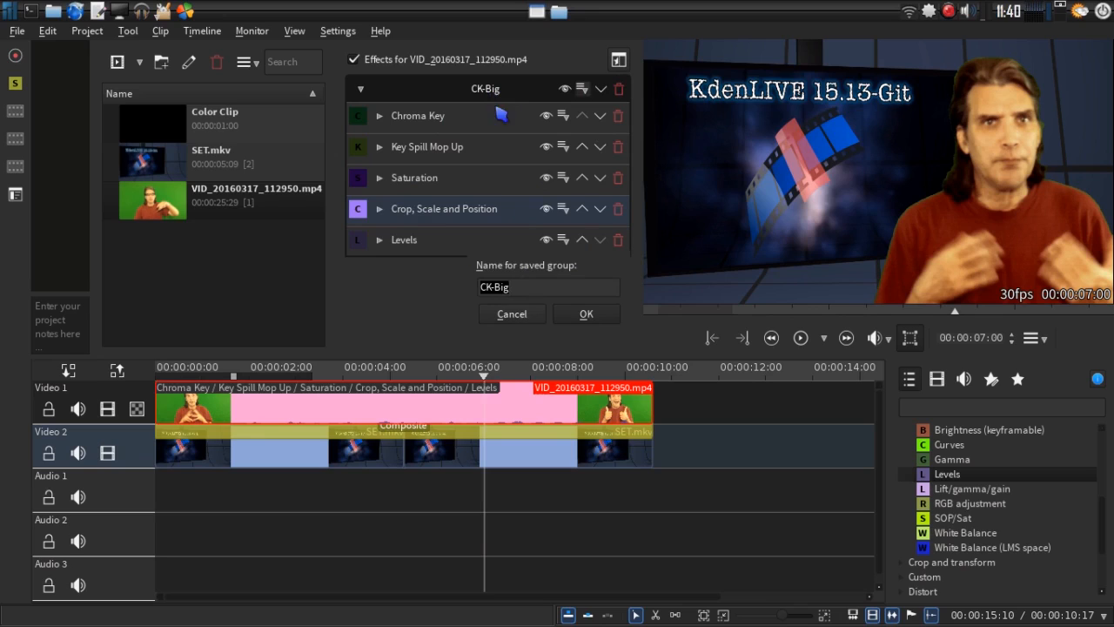
pyautogui.click(587, 315)
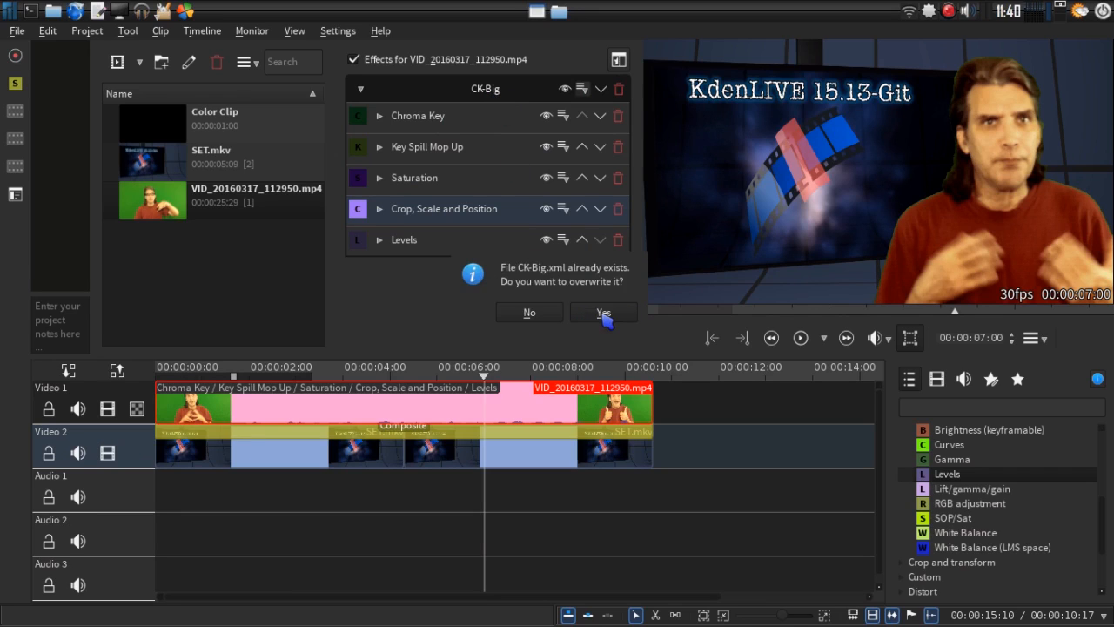
pyautogui.click(604, 315)
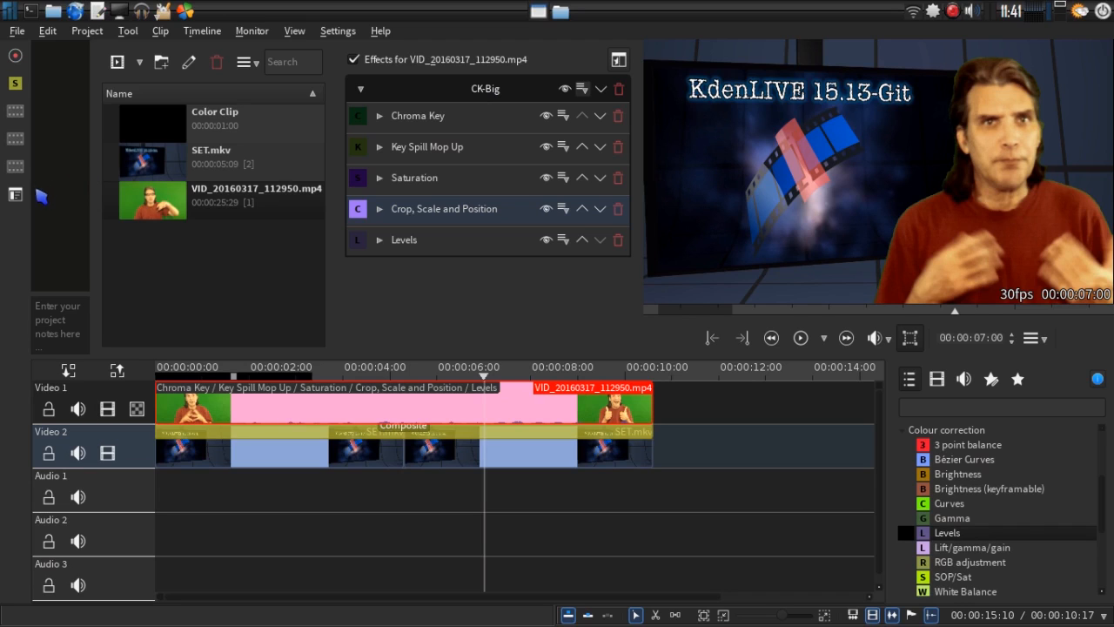
# Open the Kdenlive configuration and display its Environment settings.
pyautogui.click(14, 195)
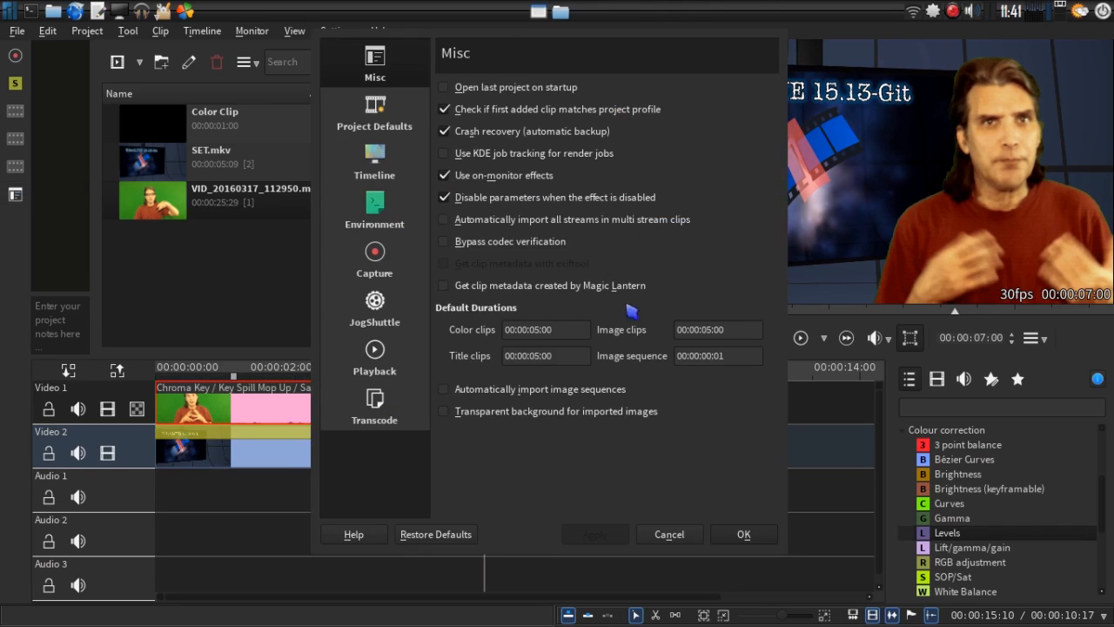
pyautogui.moveTo(642, 290); pyautogui.dragTo(822, 307)
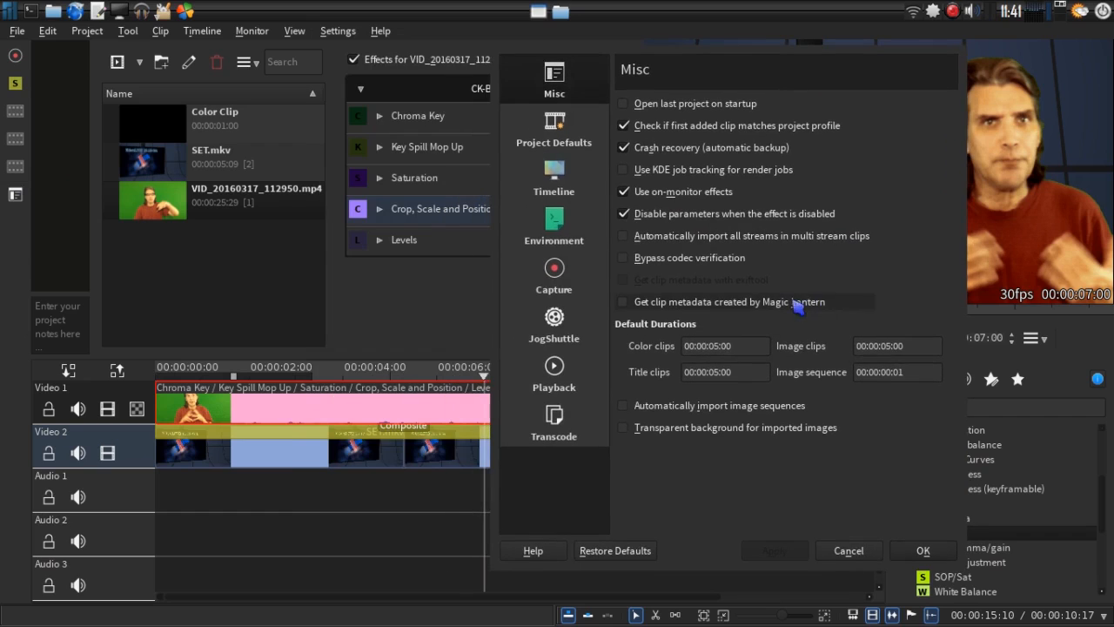
pyautogui.click(338, 32)
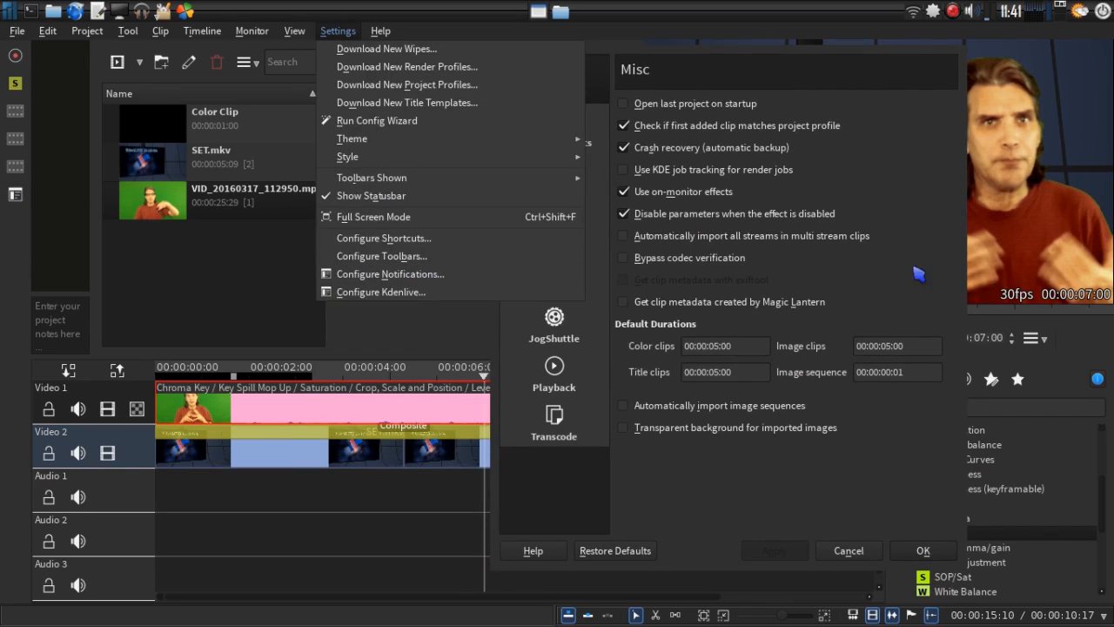
pyautogui.click(924, 157)
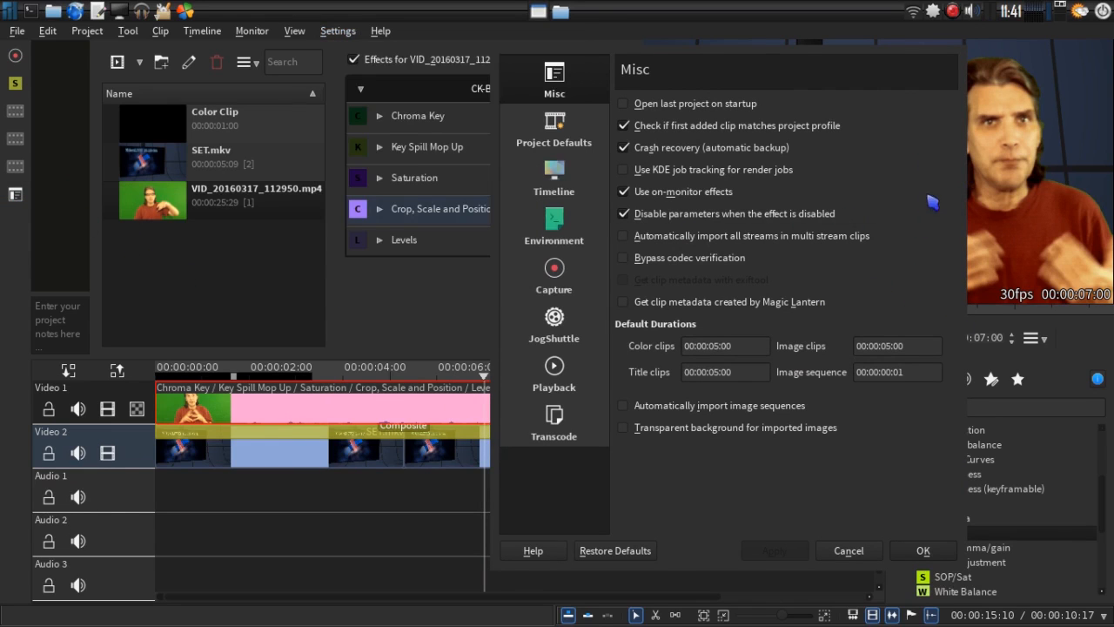
pyautogui.moveTo(934, 202); pyautogui.dragTo(671, 179)
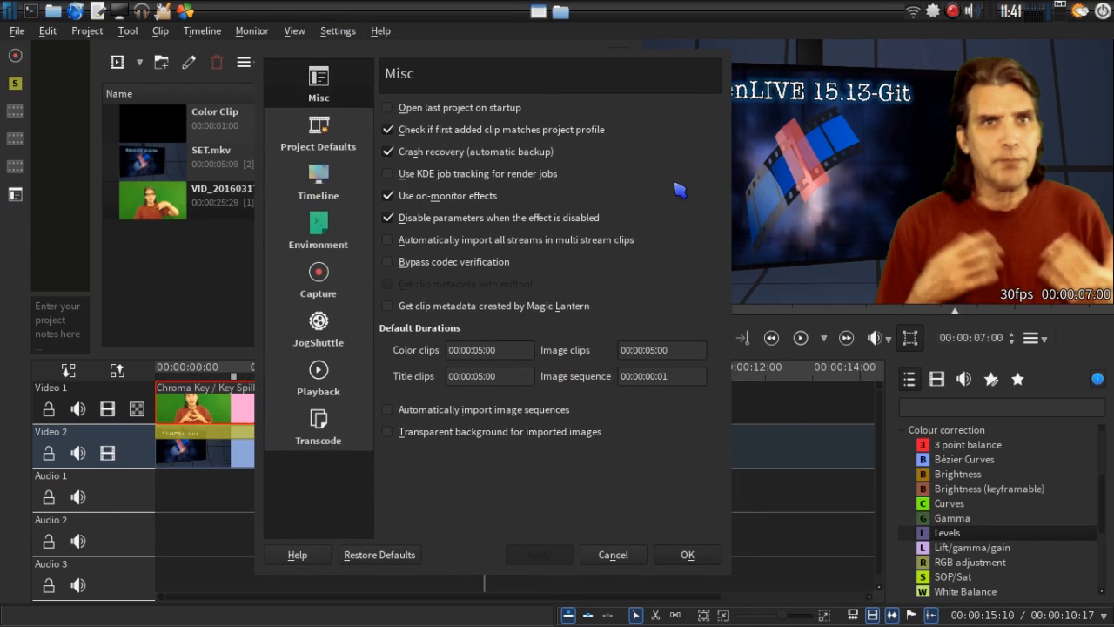
pyautogui.click(305, 233)
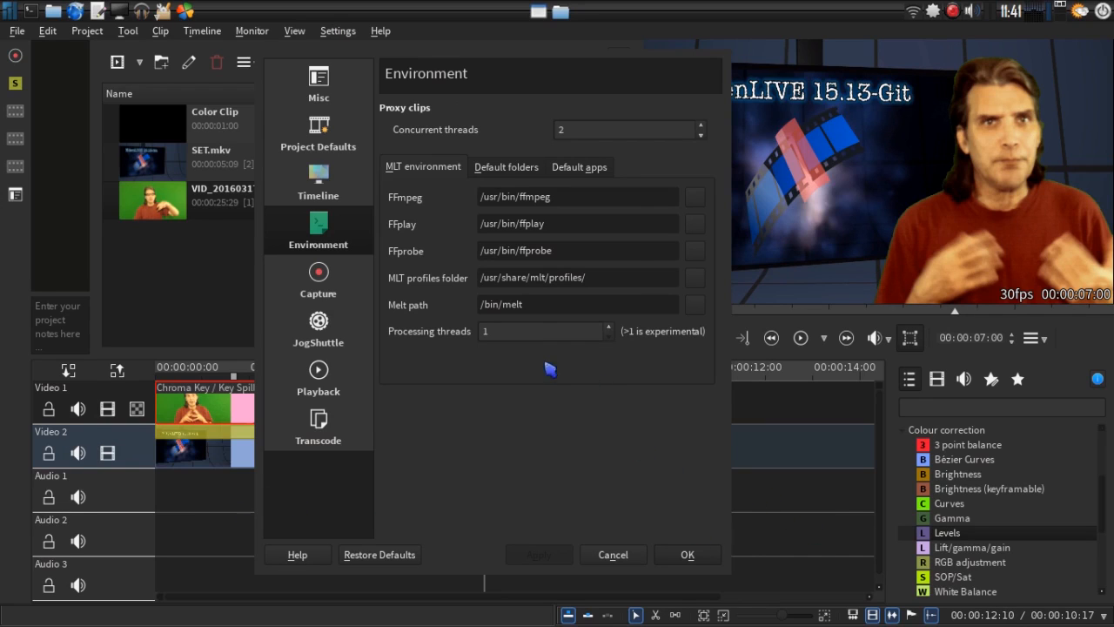
# Try 4 processing threads in the MLT environment, return the value to 1, and accept the configuration.
pyautogui.click(525, 330)
pyautogui.press('BackSpace')
pyautogui.write('4')
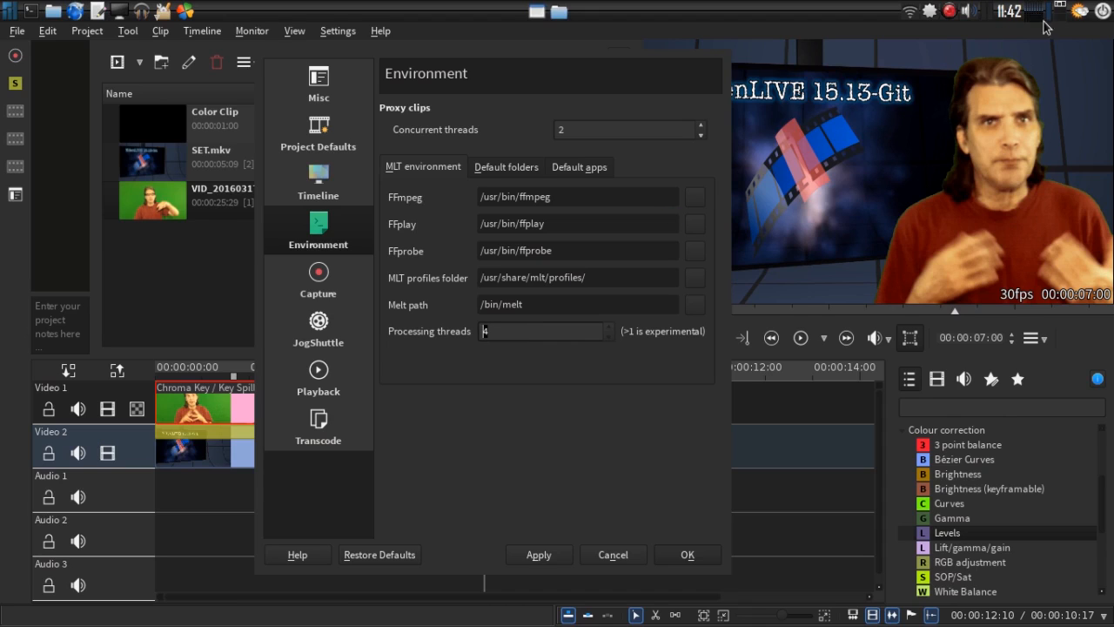
pyautogui.moveTo(1039, 16)
pyautogui.write('1')
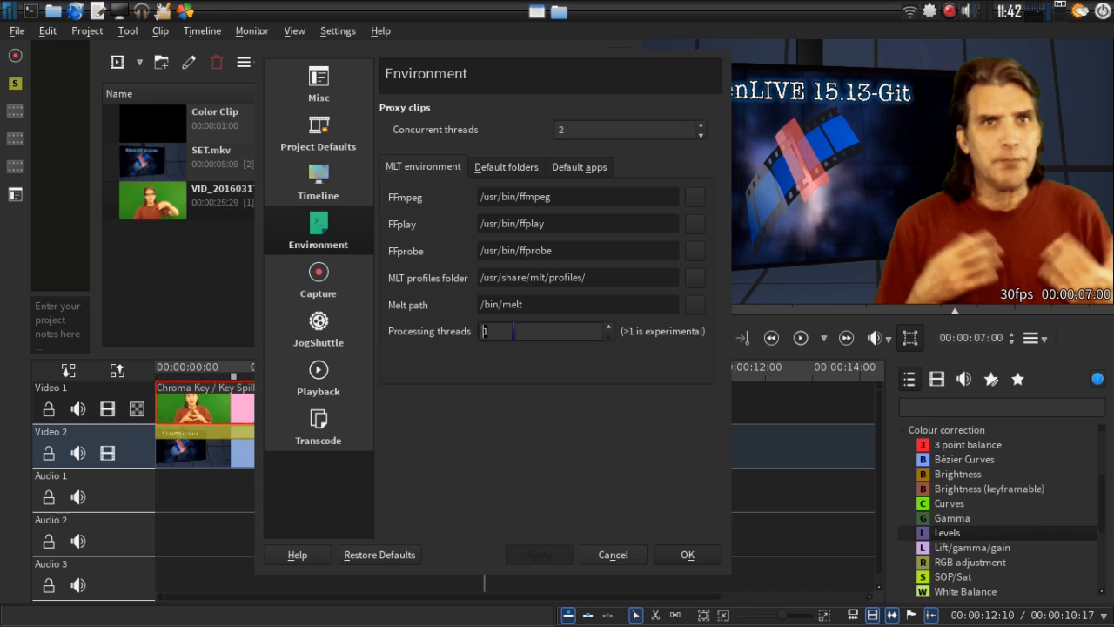
pyautogui.click(688, 554)
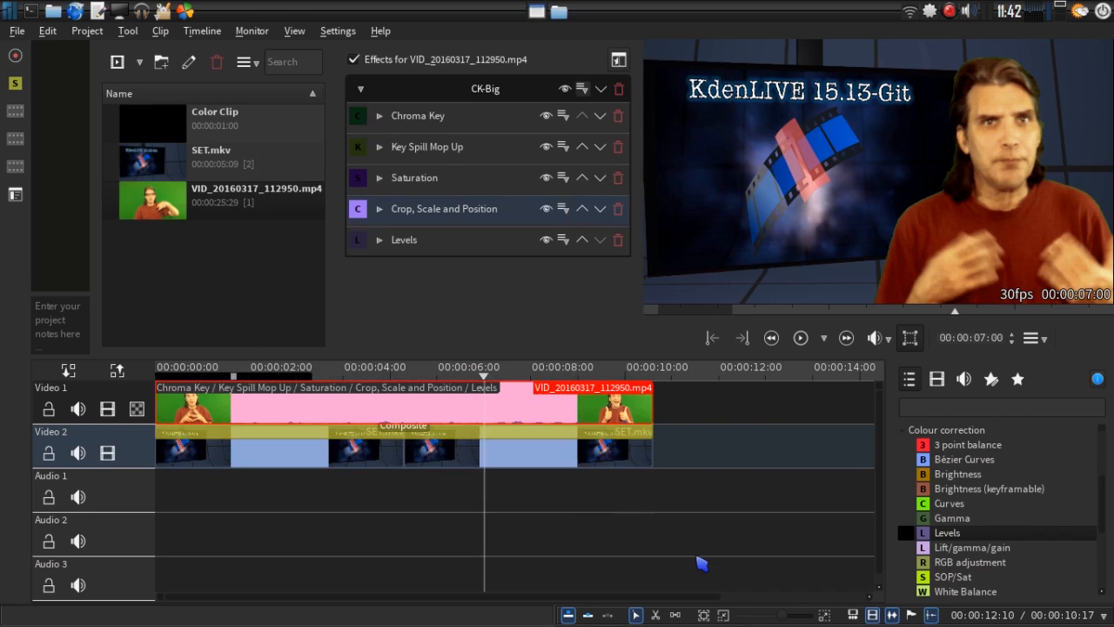
# Preview the keyed composite at several timeline positions, including 00:00:08:08 and 00:00:07:11.
pyautogui.click(550, 498)
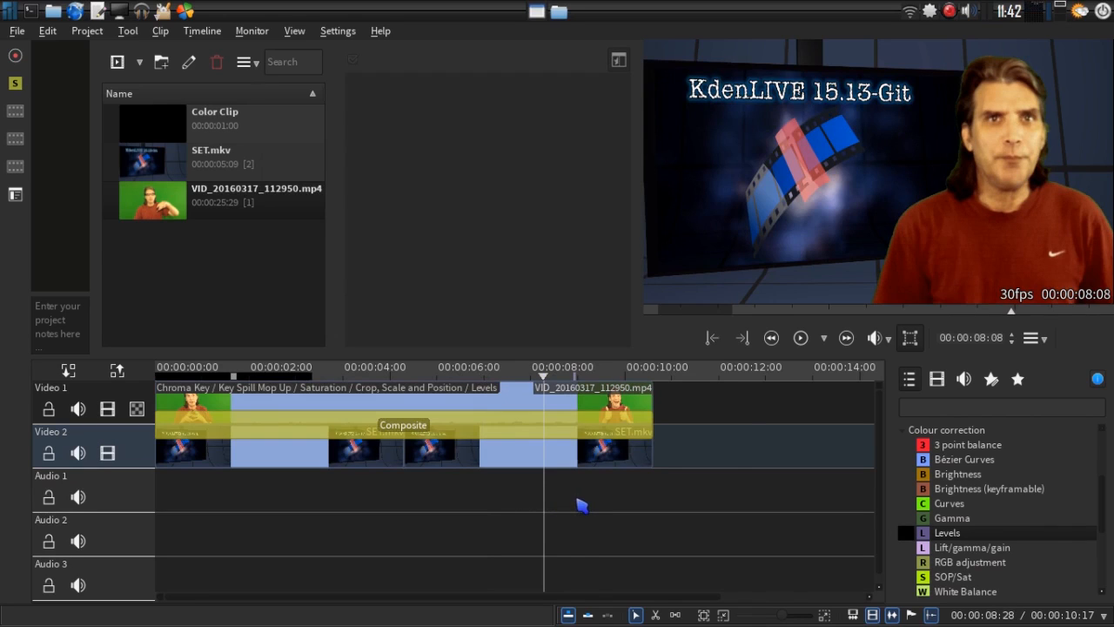
pyautogui.click(581, 505)
pyautogui.click(504, 496)
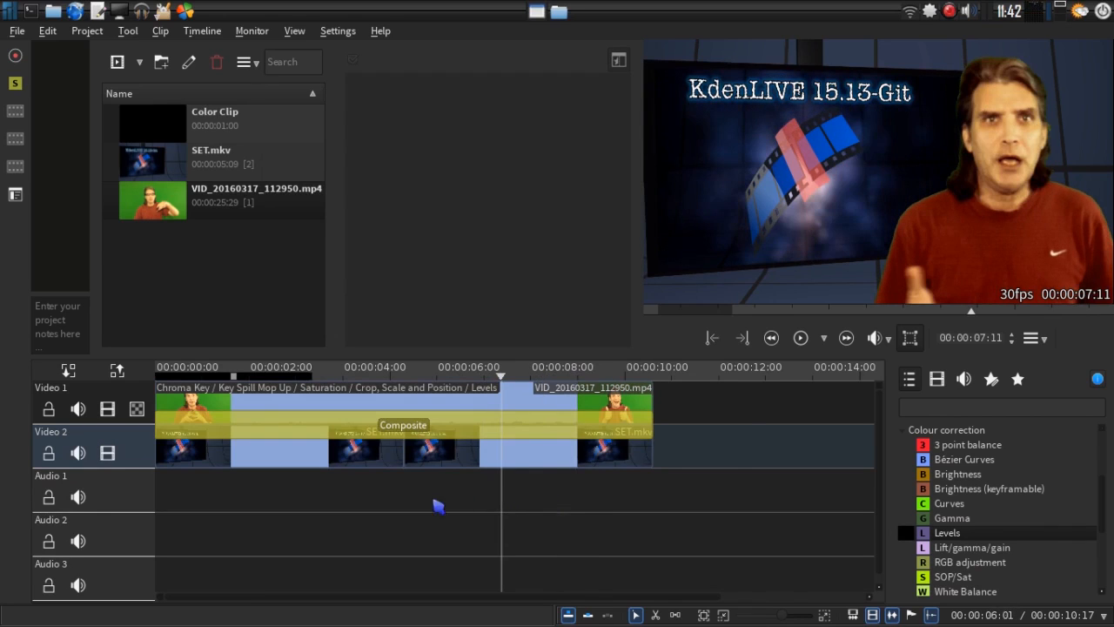
# Add keyframes to the Composite transition at 00:00:01:07 and 00:00:09:15.
pyautogui.click(409, 434)
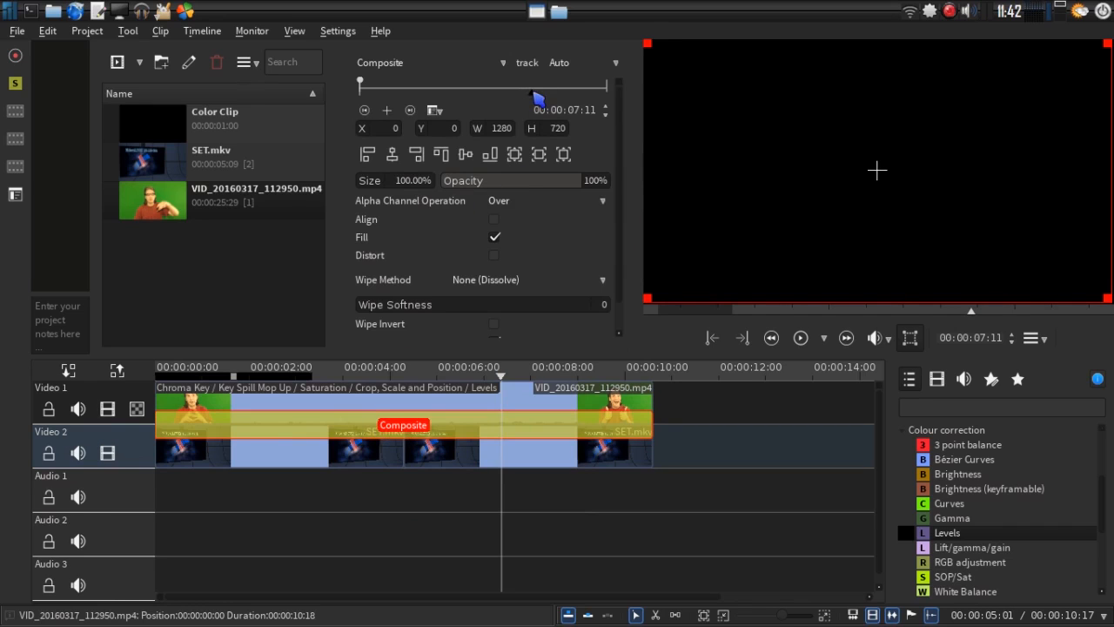
pyautogui.moveTo(537, 94); pyautogui.dragTo(393, 99)
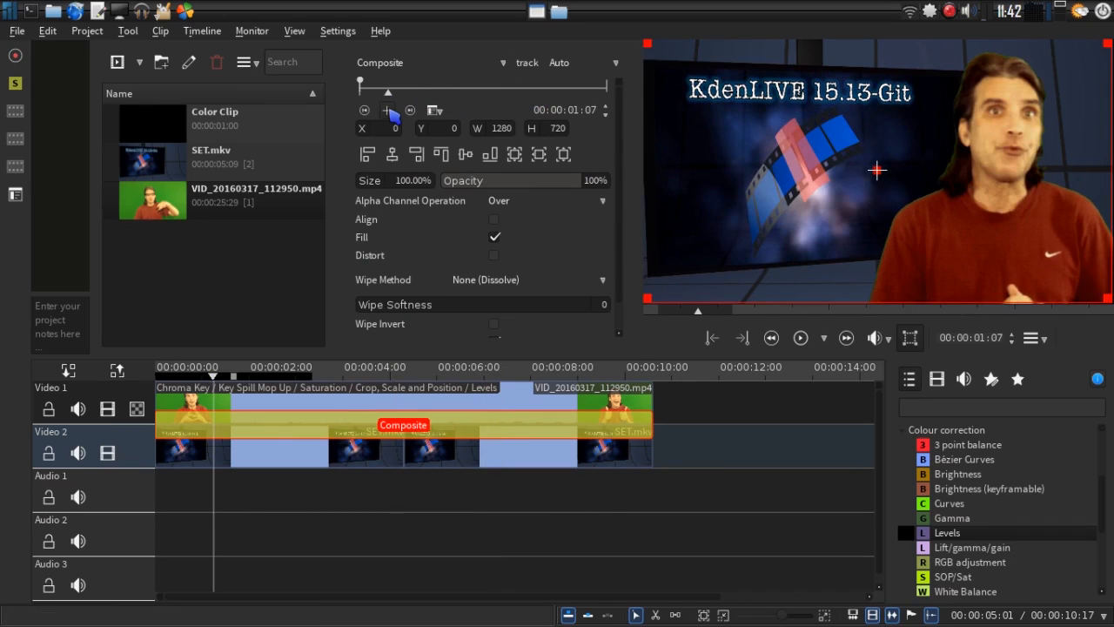
pyautogui.click(388, 108)
pyautogui.moveTo(389, 93); pyautogui.dragTo(584, 94)
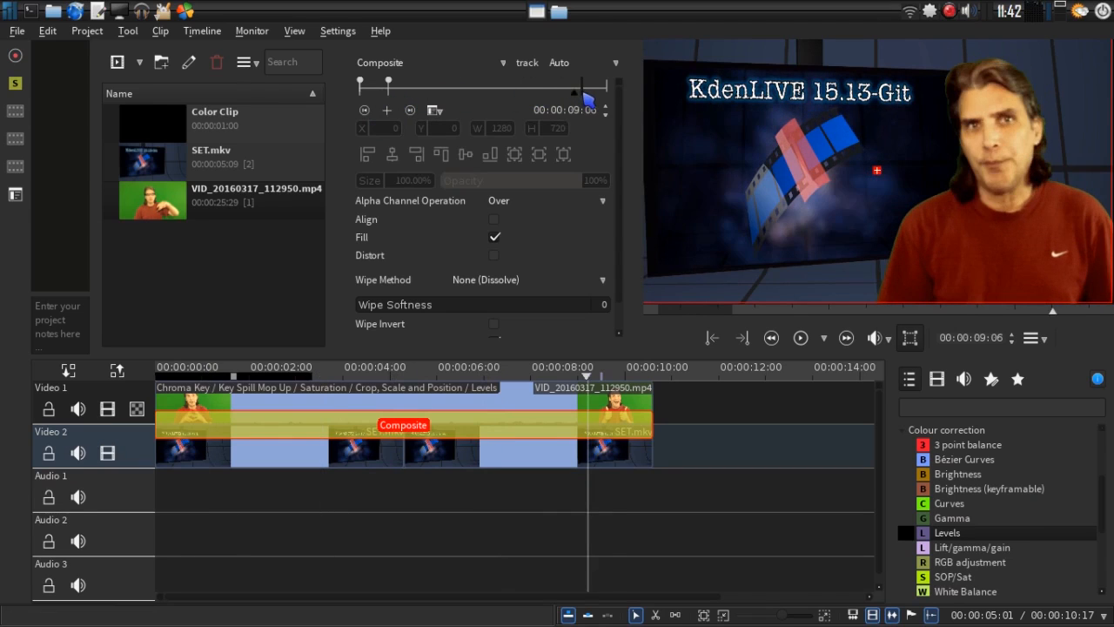
pyautogui.click(386, 111)
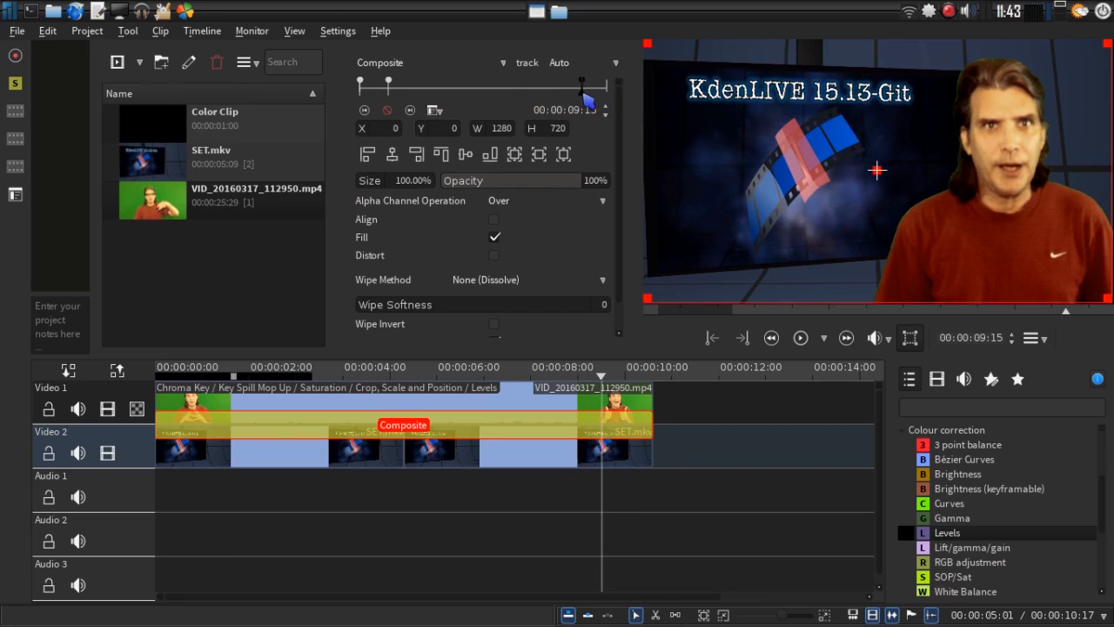
# Add a keyframe at the Composite transition's end, 00:00:10:17, and set its opacity to 49%.
pyautogui.scroll(-3, 607, 92)
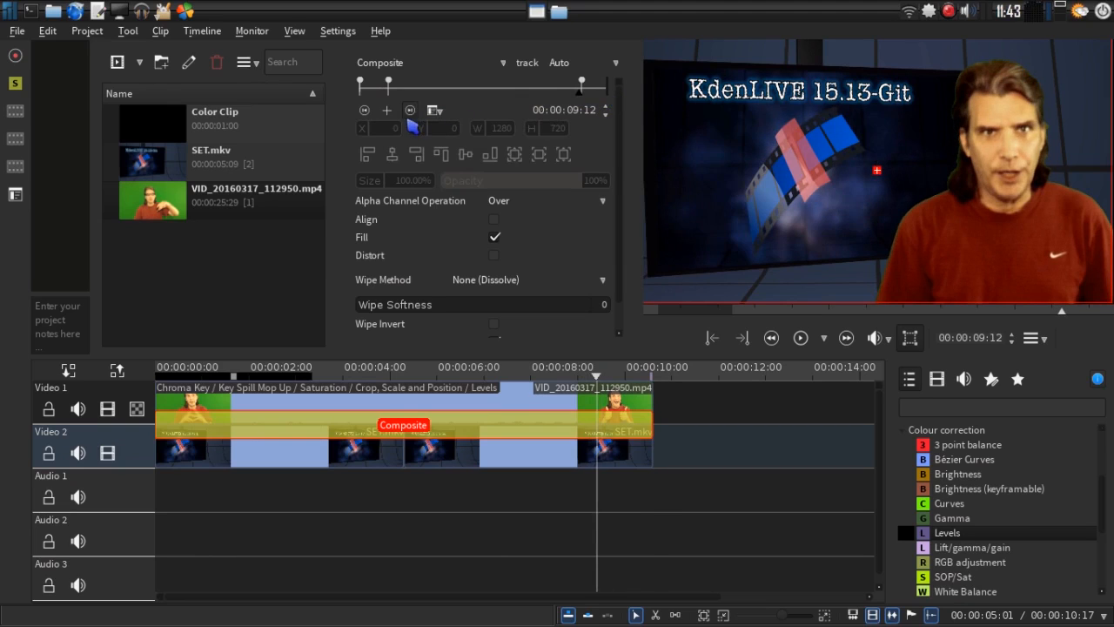
pyautogui.click(410, 110)
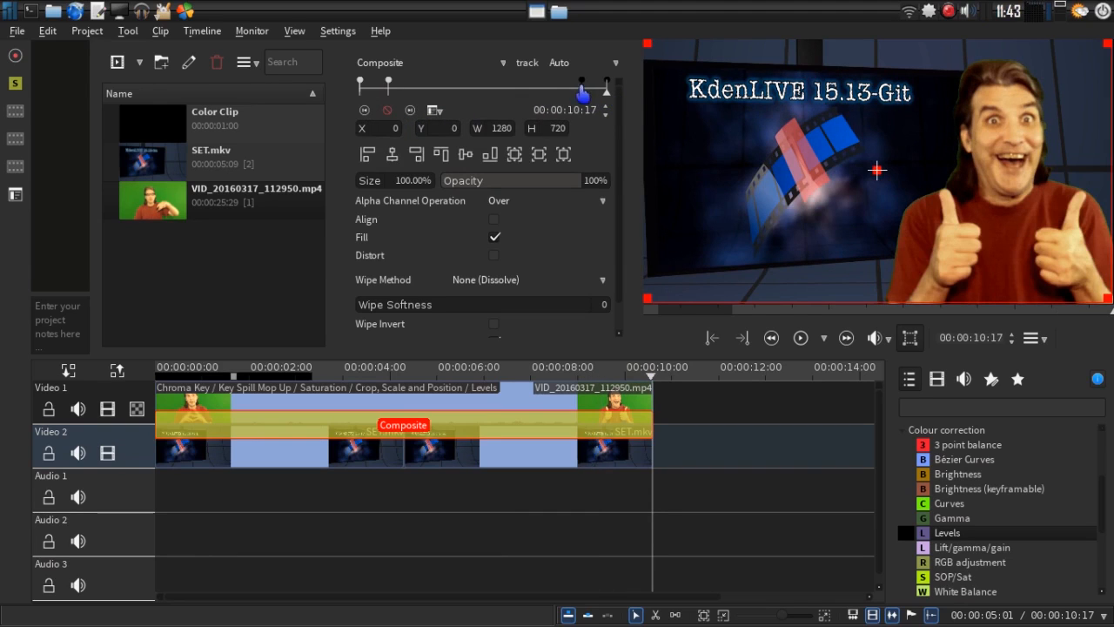
pyautogui.click(581, 89)
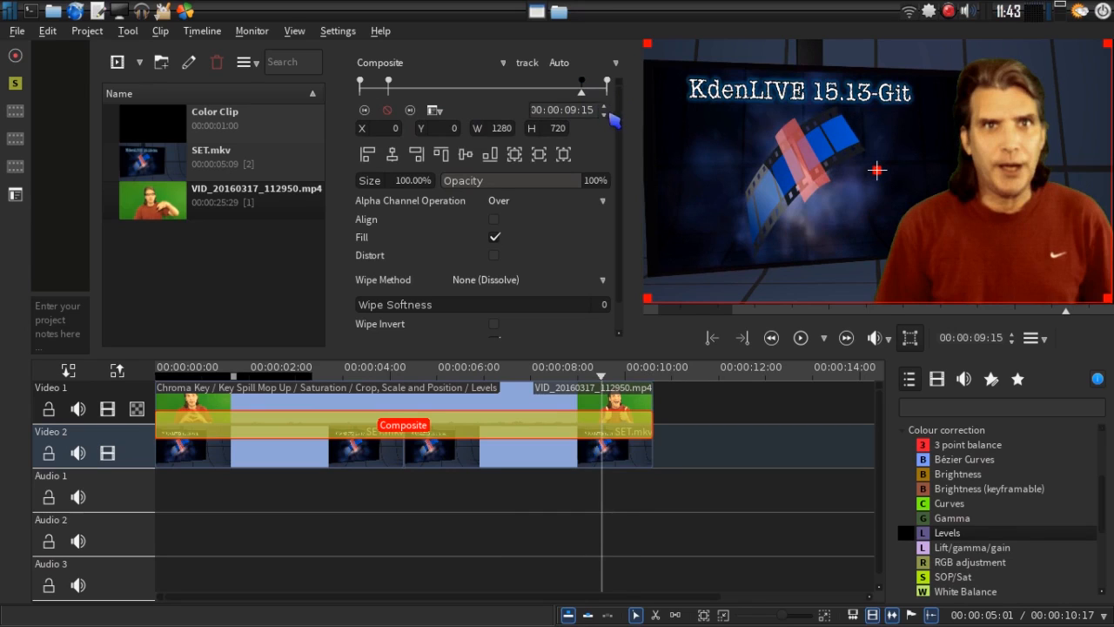
pyautogui.click(606, 88)
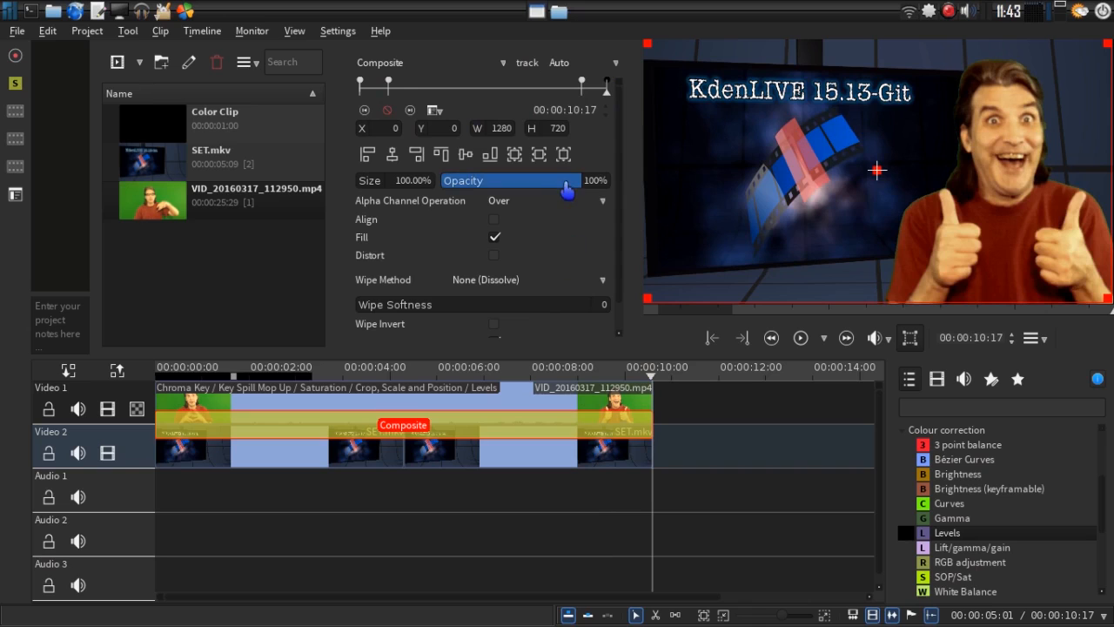
pyautogui.moveTo(567, 182); pyautogui.dragTo(511, 191)
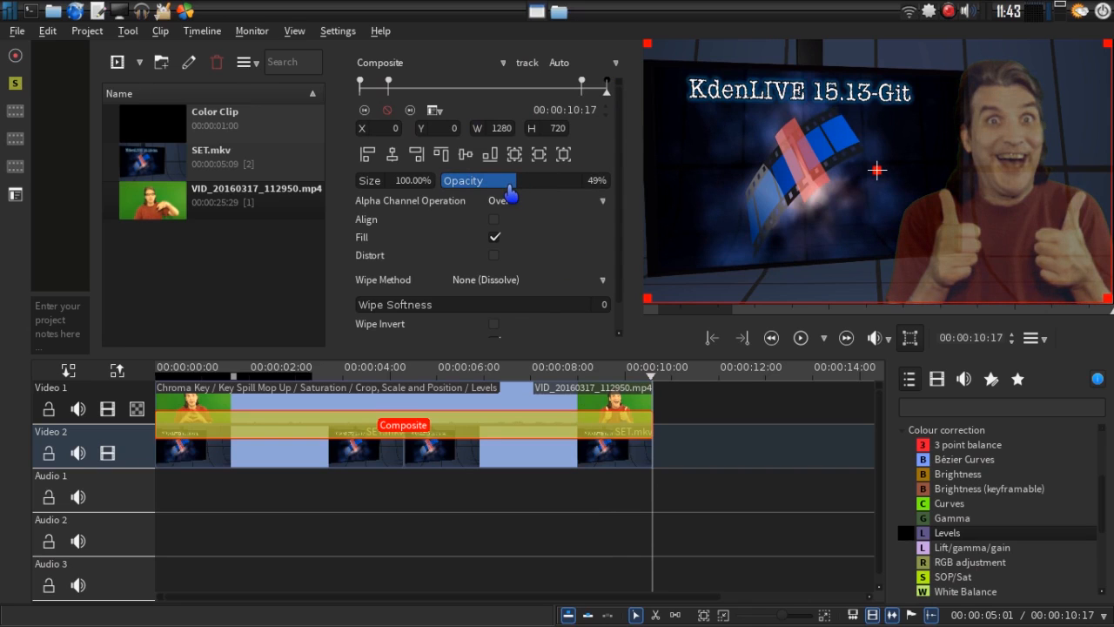
# Try the radial-bars.pgm wipe method on the Composite transition.
pyautogui.scroll(-2, 628, 171)
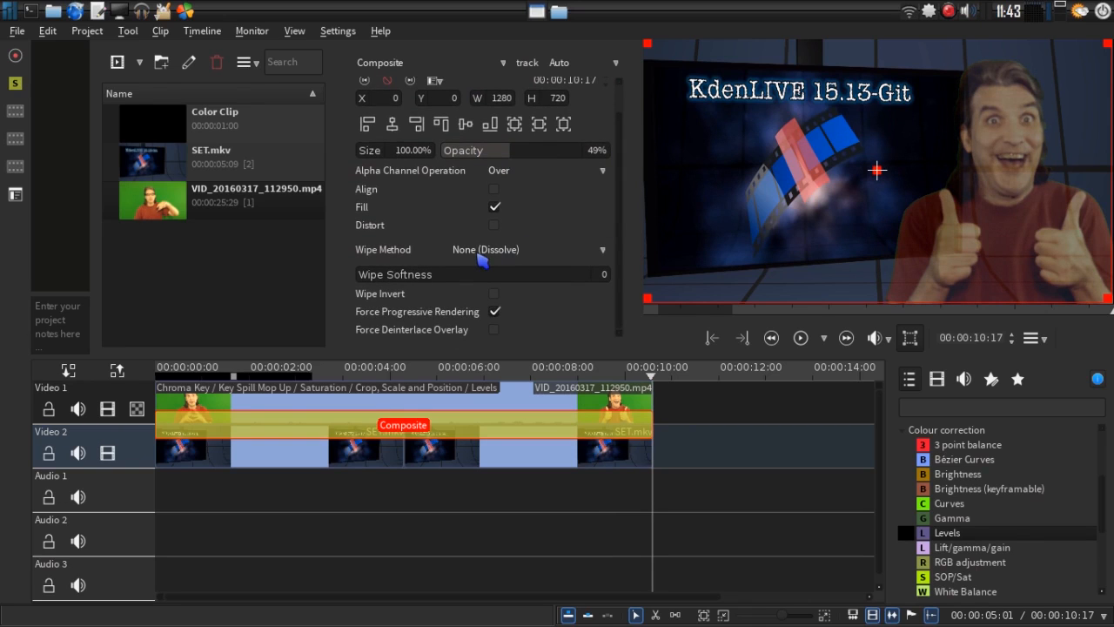
pyautogui.click(482, 253)
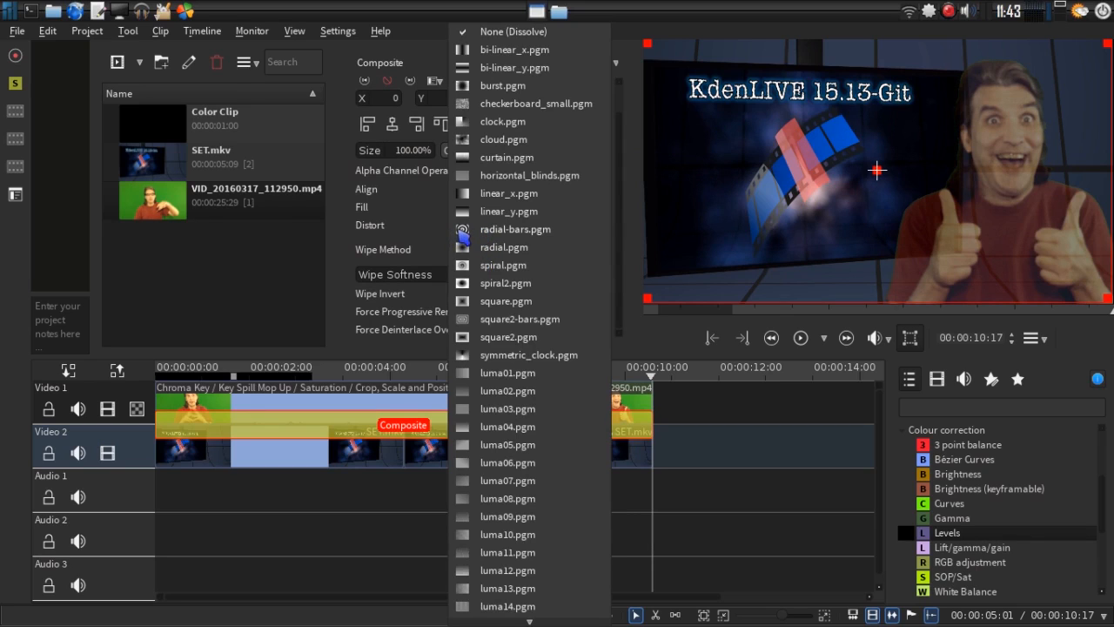
pyautogui.click(463, 231)
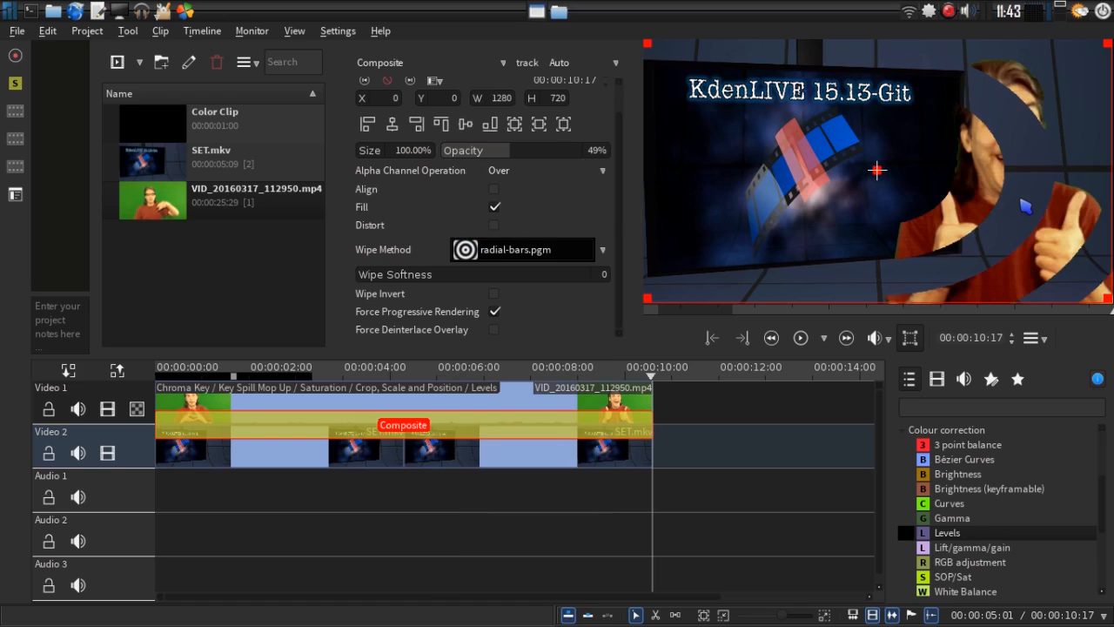
# Preview the radial-bars wipe on the timeline at 00:00:09:25 and back to 00:00:08:06.
pyautogui.click(614, 507)
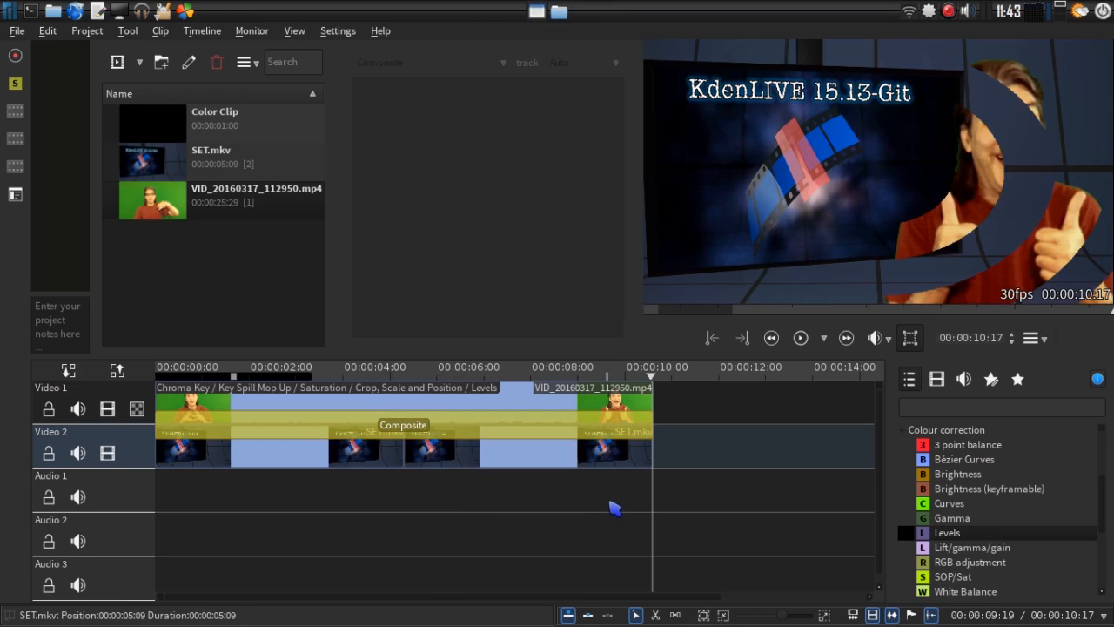
pyautogui.click(613, 506)
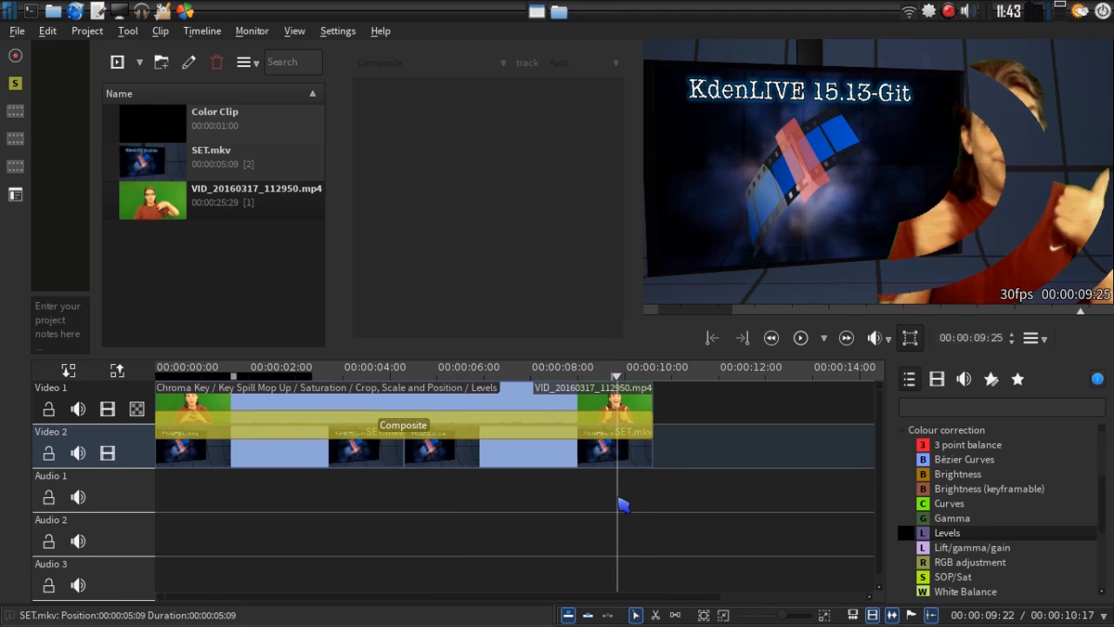
pyautogui.moveTo(618, 498); pyautogui.dragTo(546, 495)
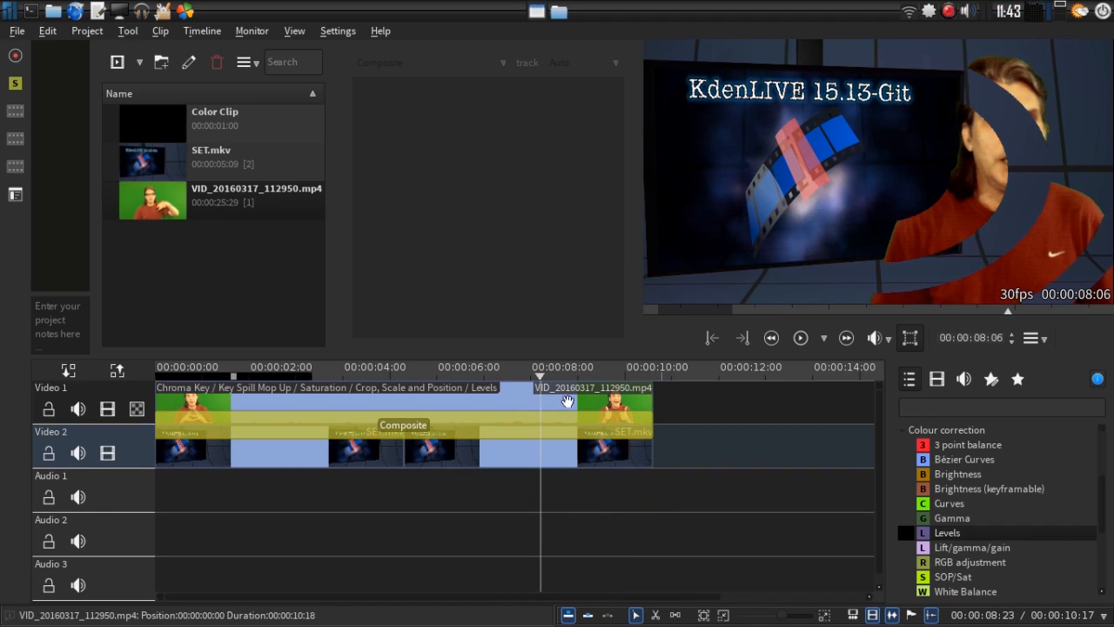
# Reselect the Composite transition and return its wipe method to None (Dissolve).
pyautogui.click(567, 401)
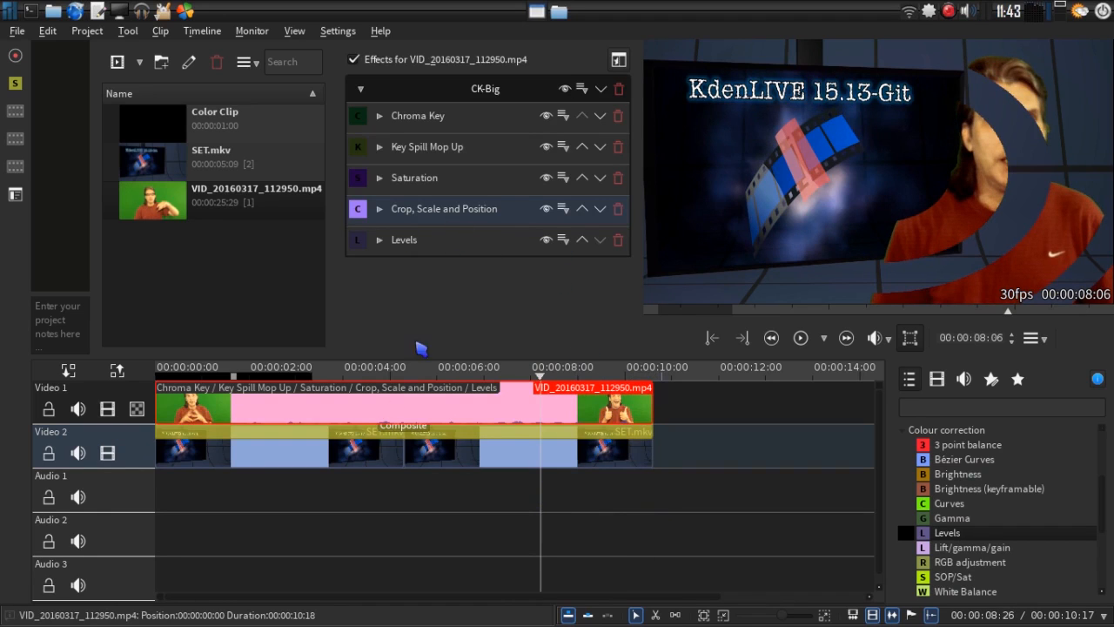
pyautogui.click(404, 426)
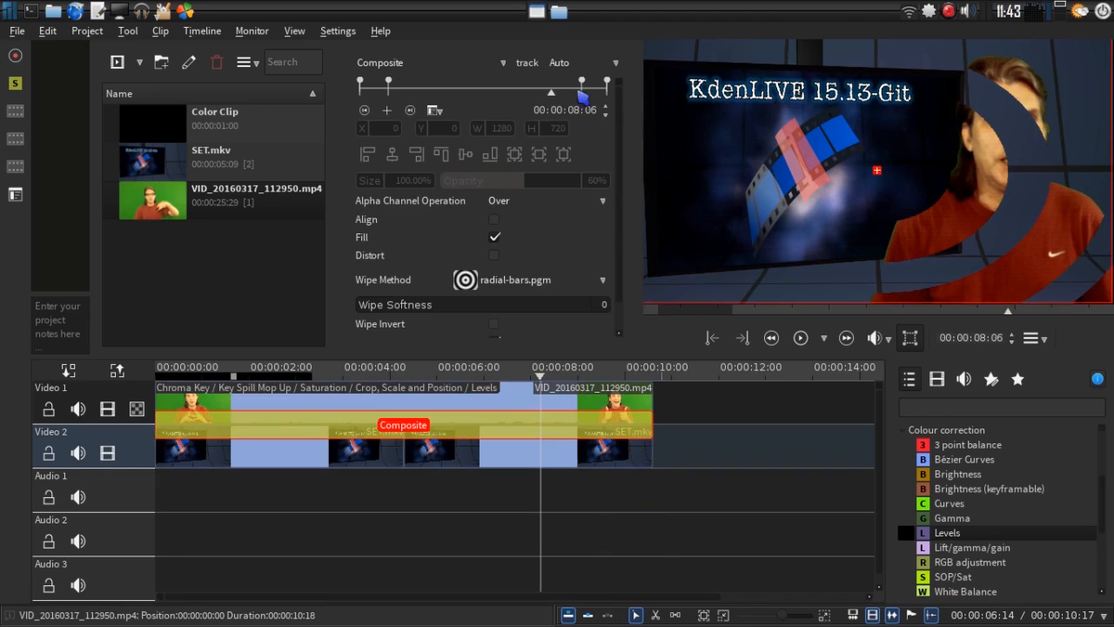
pyautogui.click(566, 287)
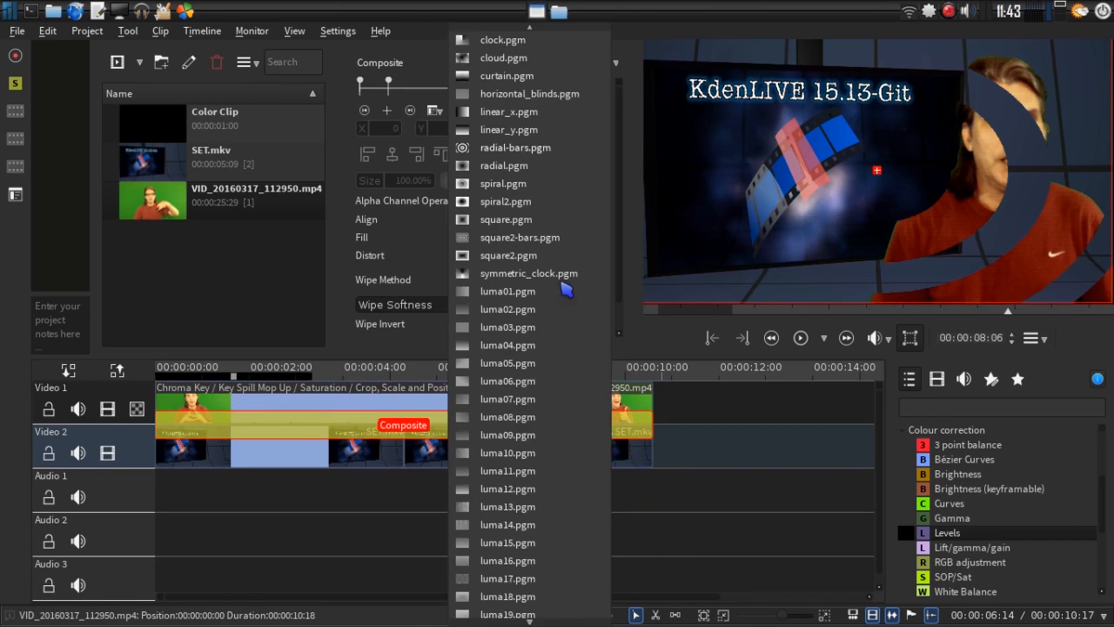
pyautogui.scroll(2, 602, 137)
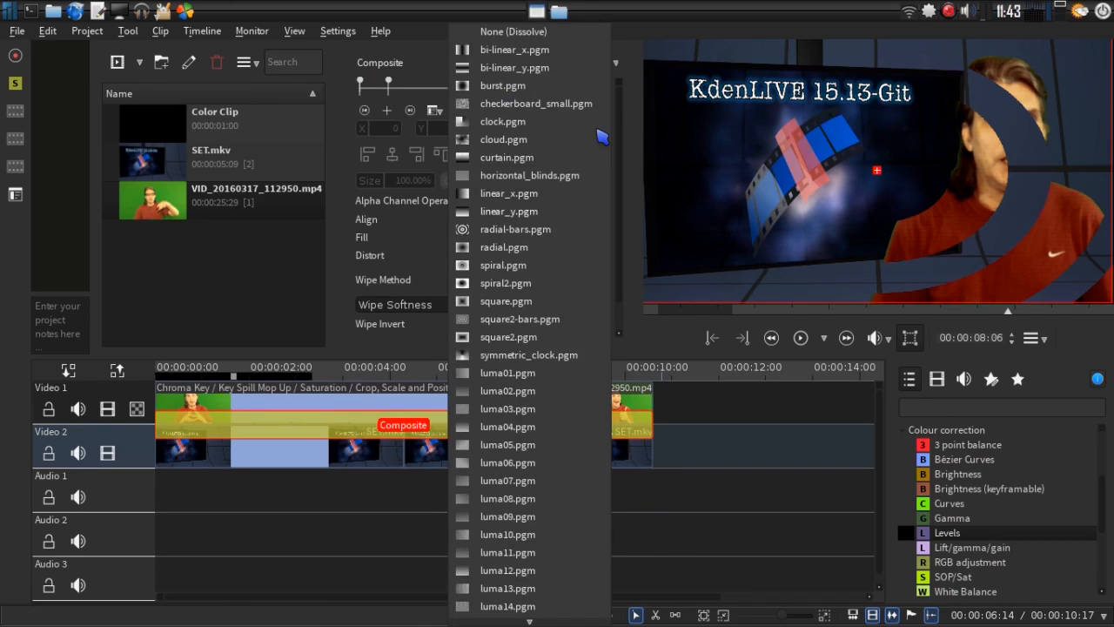
pyautogui.click(519, 35)
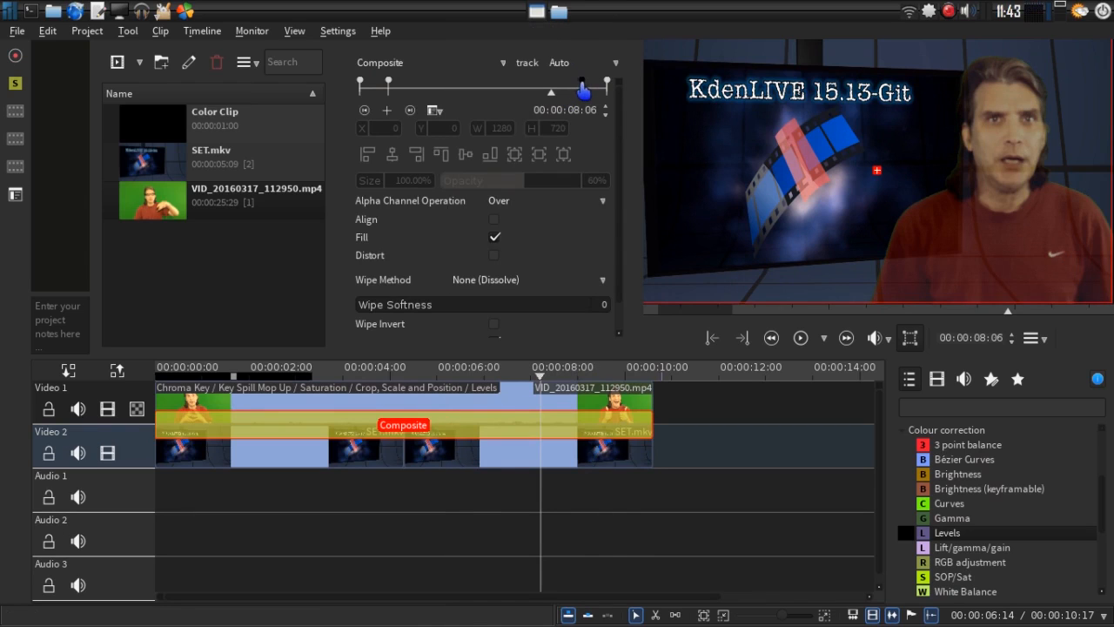
# Set the Composite transition's opacity to 100% at the 00:00:09:15 keyframe and go to the end keyframe at 00:00:10:17.
pyautogui.click(582, 82)
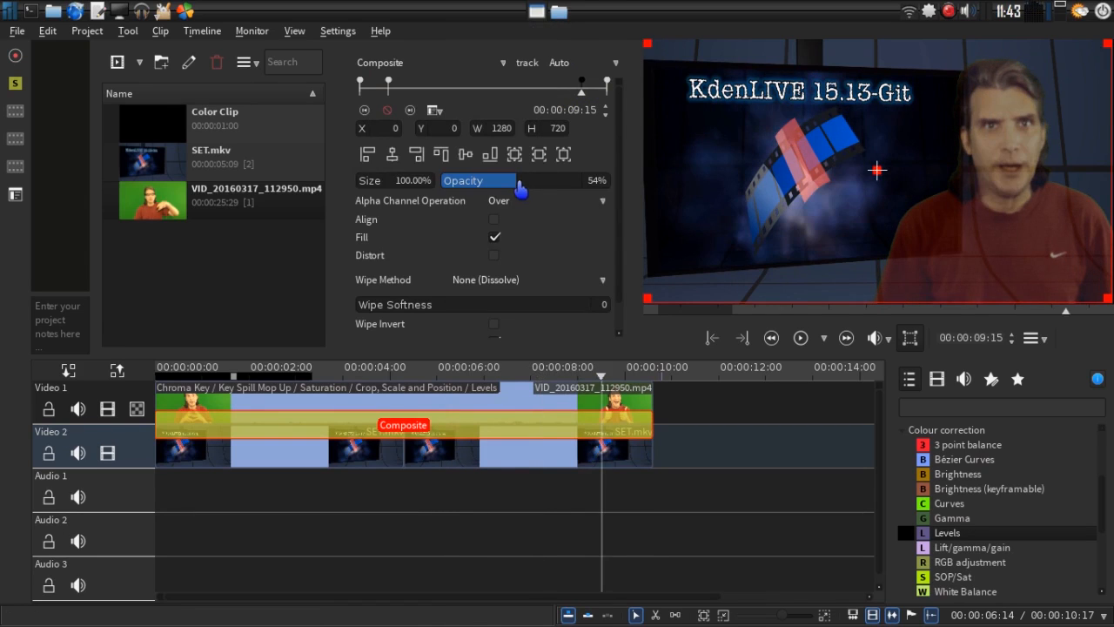
pyautogui.moveTo(519, 189); pyautogui.dragTo(592, 186)
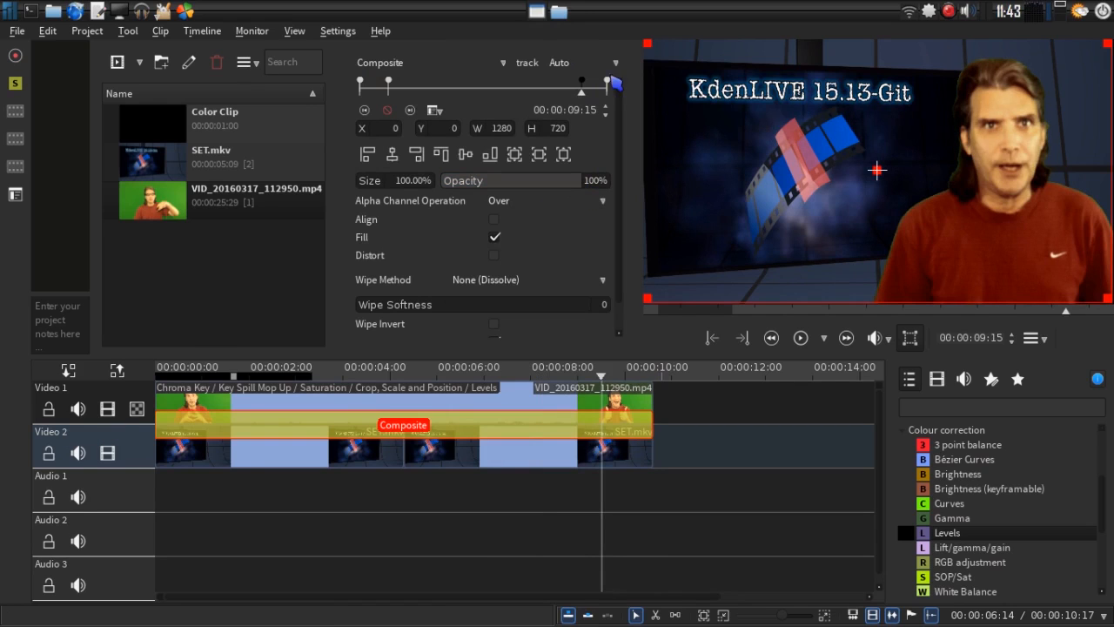
pyautogui.click(608, 84)
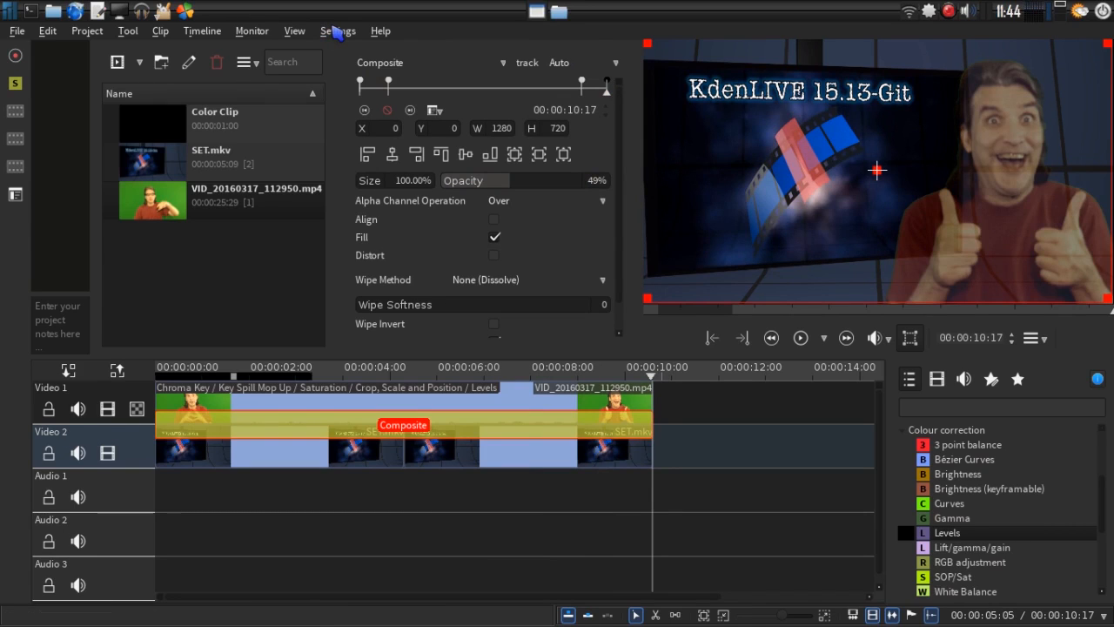
# Examine the wipe effects available for download in the add-on installer, and close it without installing any.
pyautogui.click(338, 32)
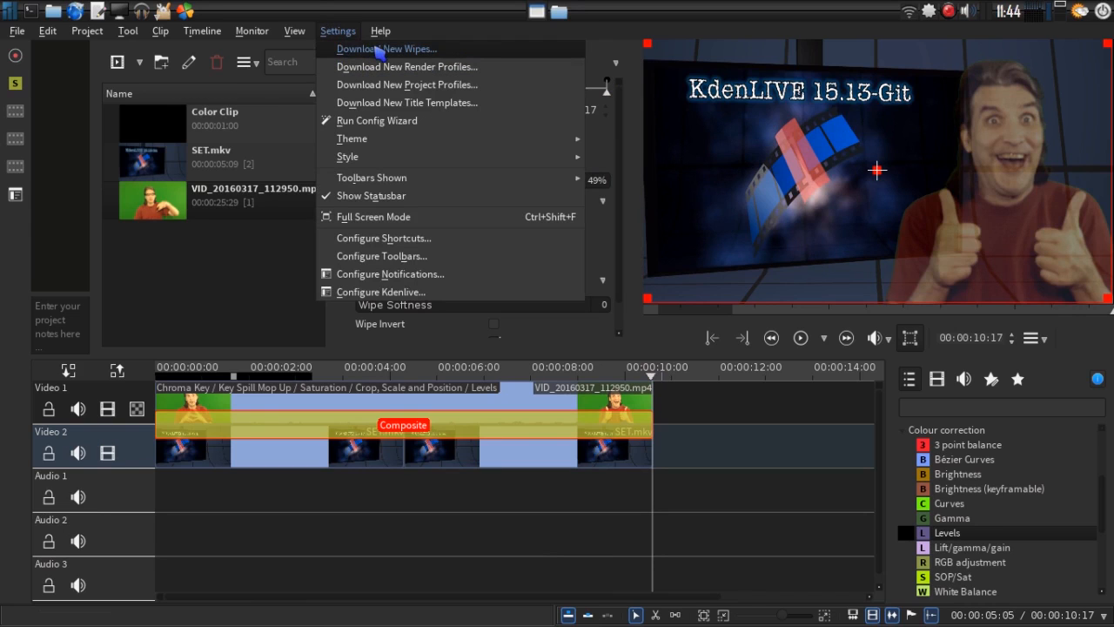
pyautogui.click(375, 48)
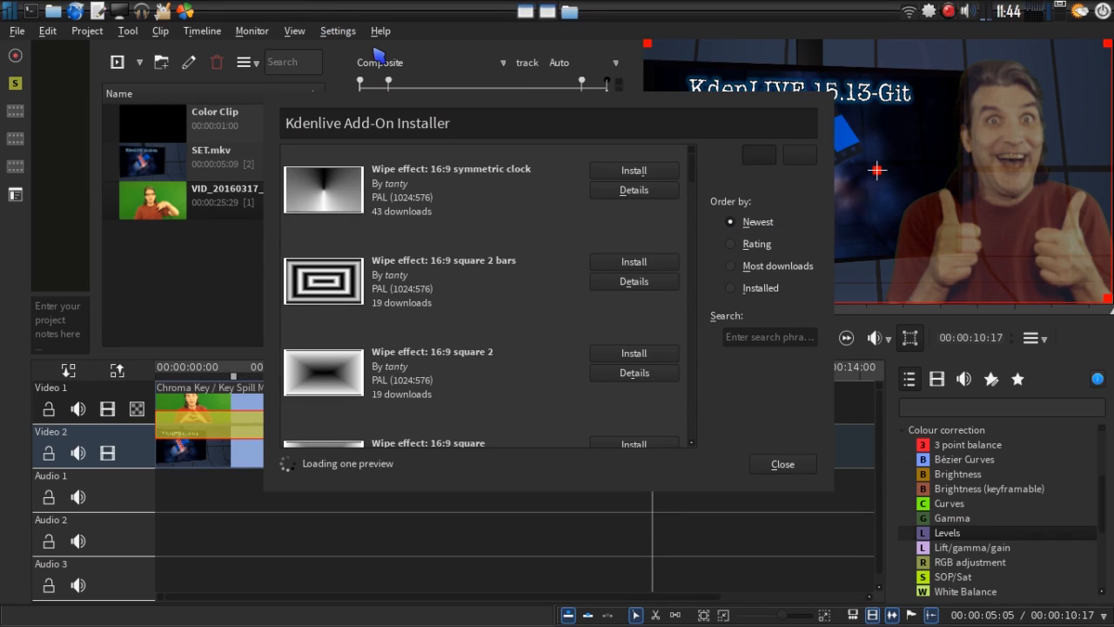
pyautogui.click(775, 465)
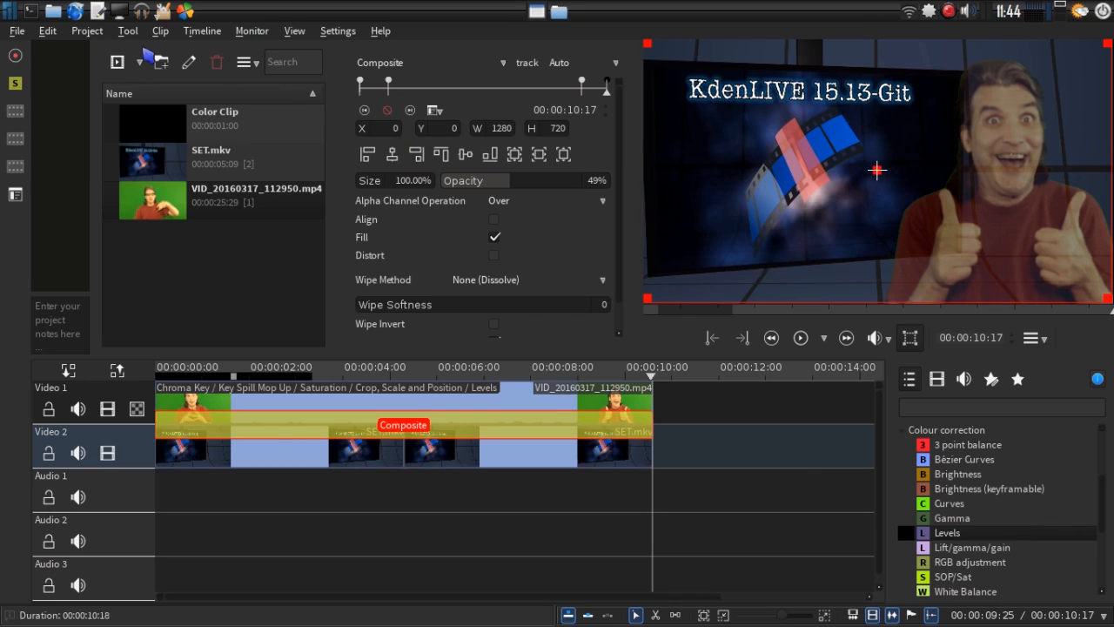
# Open the project render settings and examine the available output formats, from the custom H.264/Vorbis profile to the image sequences.
pyautogui.click(15, 57)
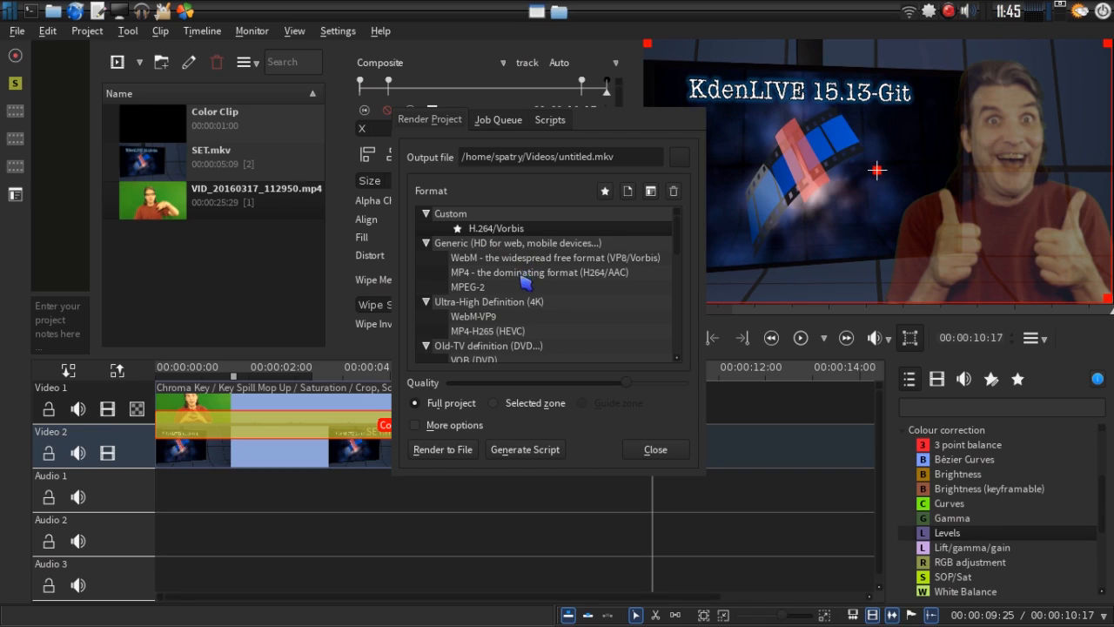
pyautogui.scroll(-1, 524, 288)
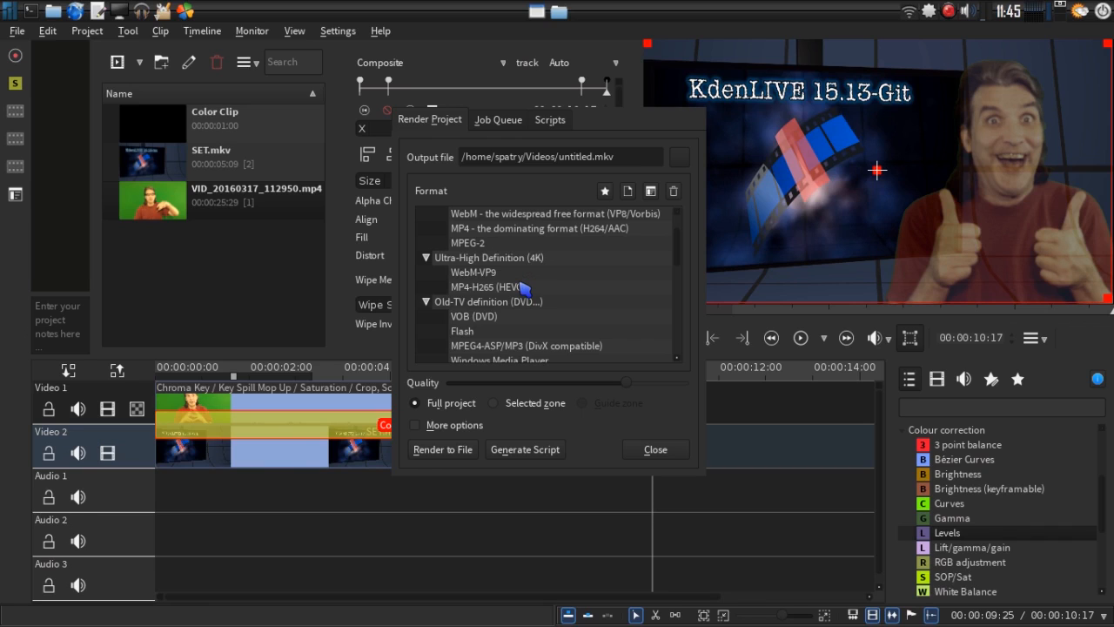
pyautogui.scroll(-3, 525, 289)
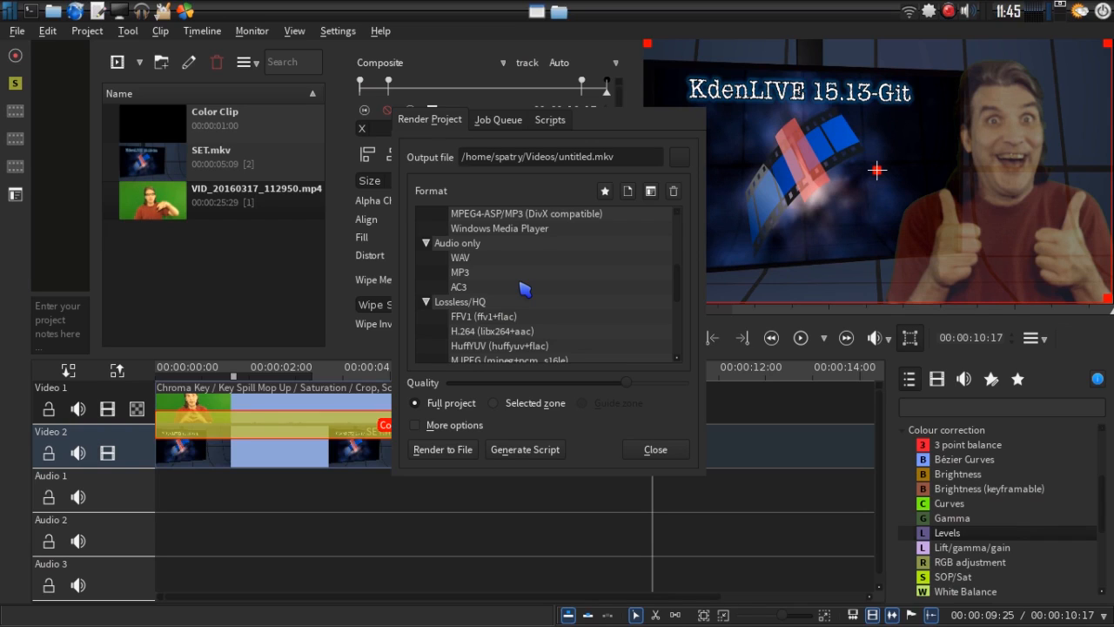
pyautogui.scroll(-3, 525, 289)
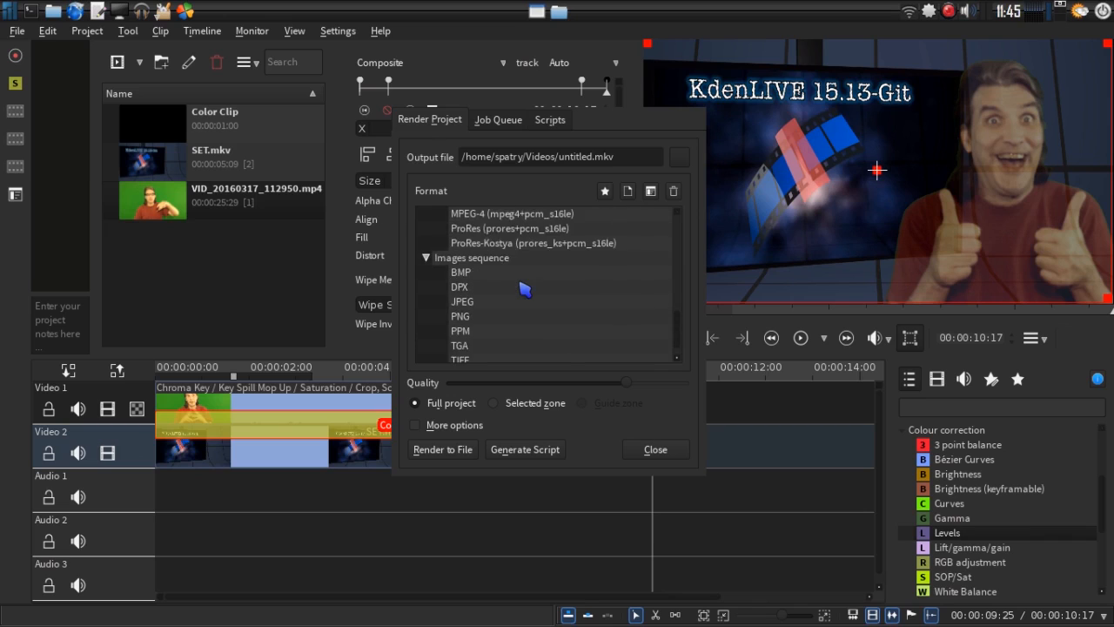
pyautogui.scroll(1, 525, 289)
pyautogui.scroll(-2, 525, 289)
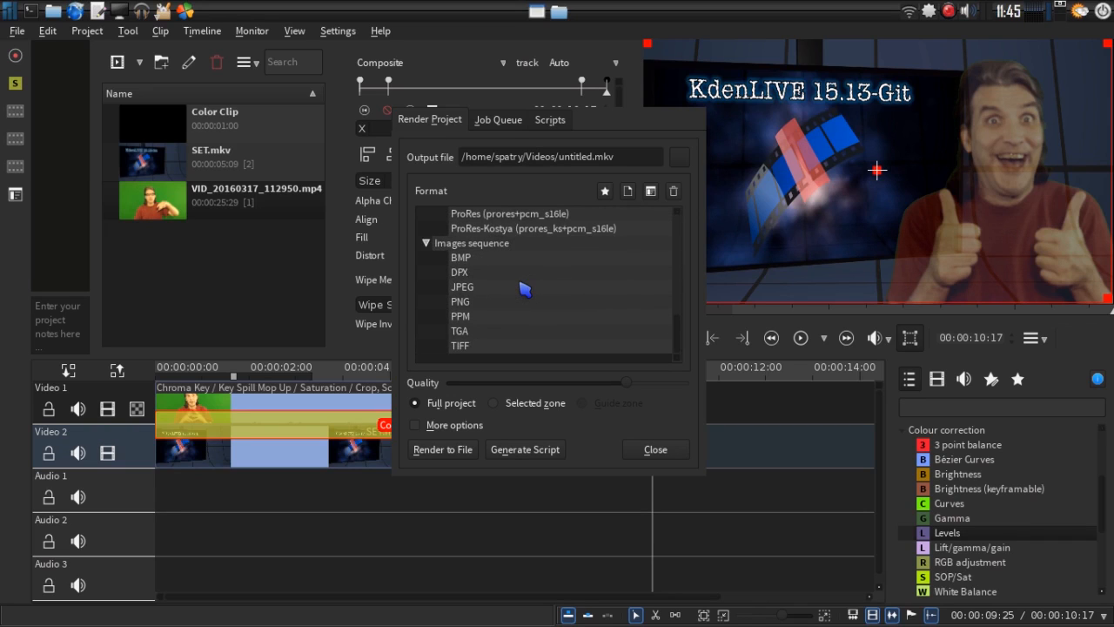
# Examine the additional render options, hide them again, and close the render settings without rendering.
pyautogui.click(416, 425)
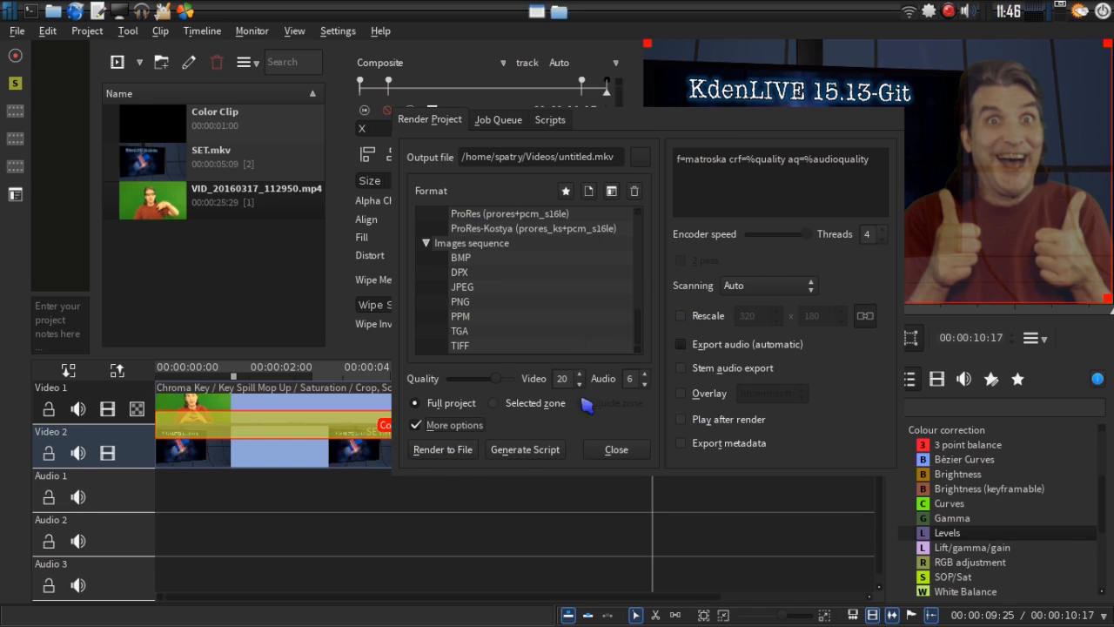
pyautogui.click(417, 425)
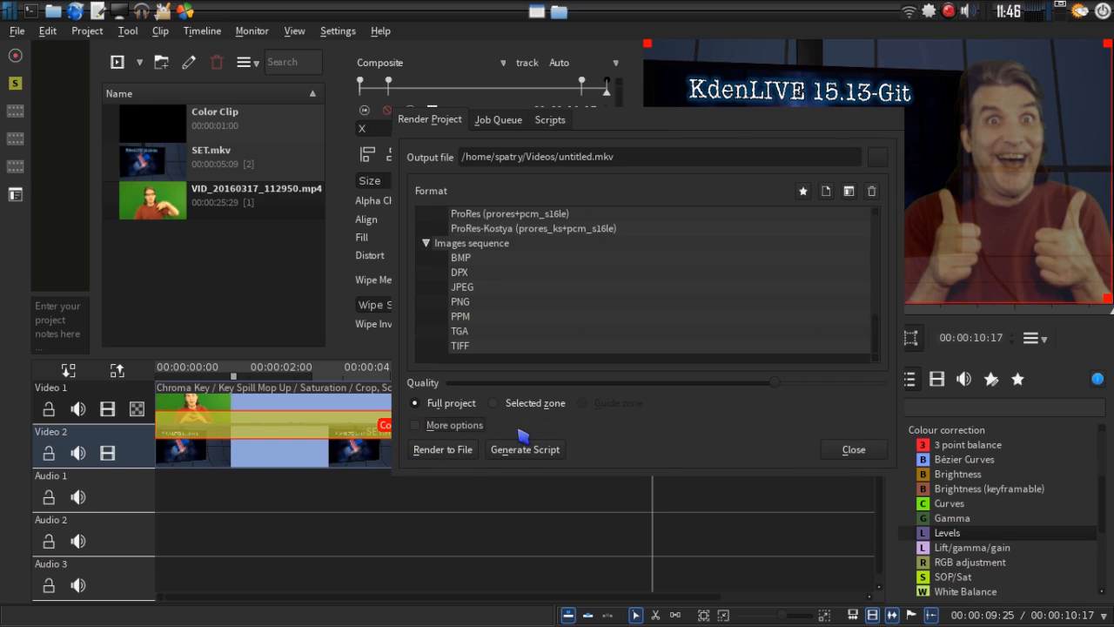
pyautogui.click(856, 453)
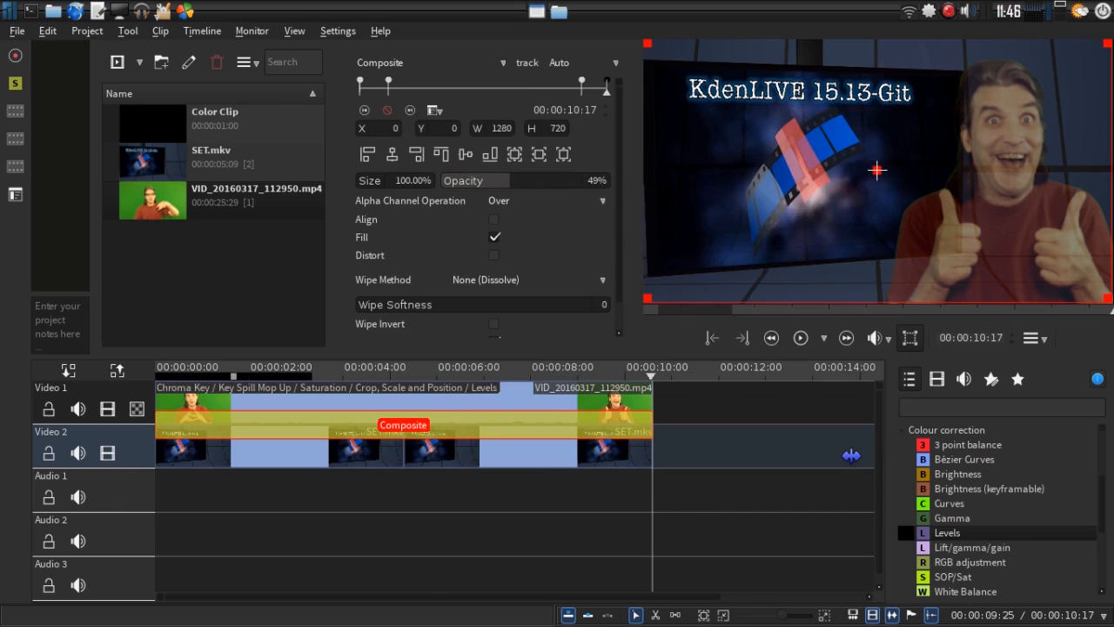